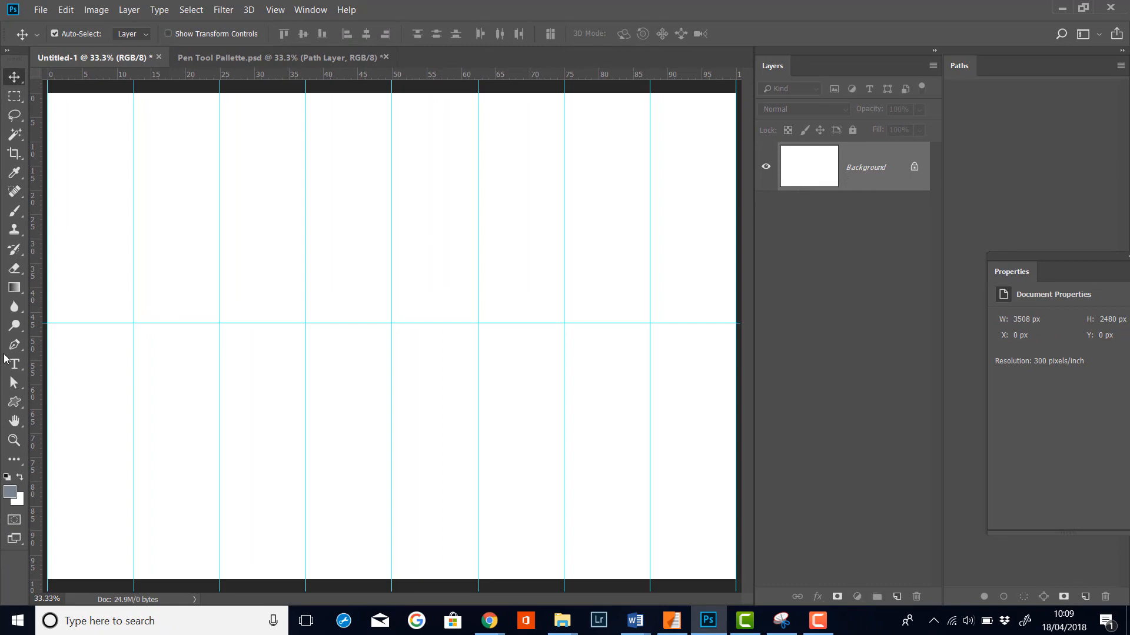
Step: Select the Pen tool and draw the first two curved anchors on the horizontal guide, pulling the first handle up and the second down
left_click(24, 347)
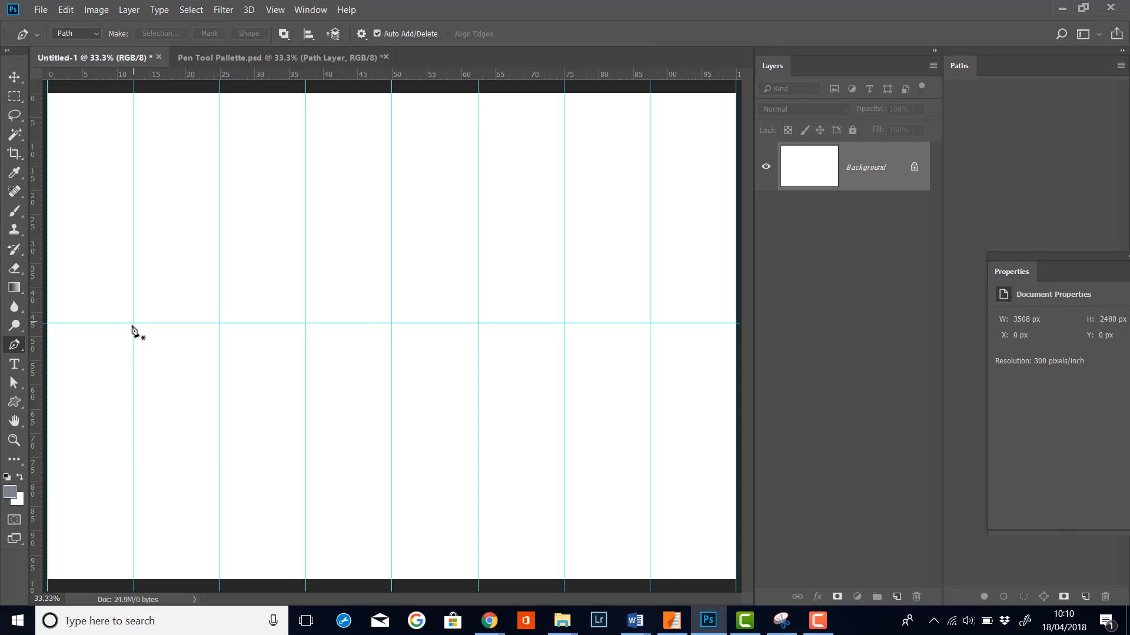
left_click_drag(133, 322, 134, 240)
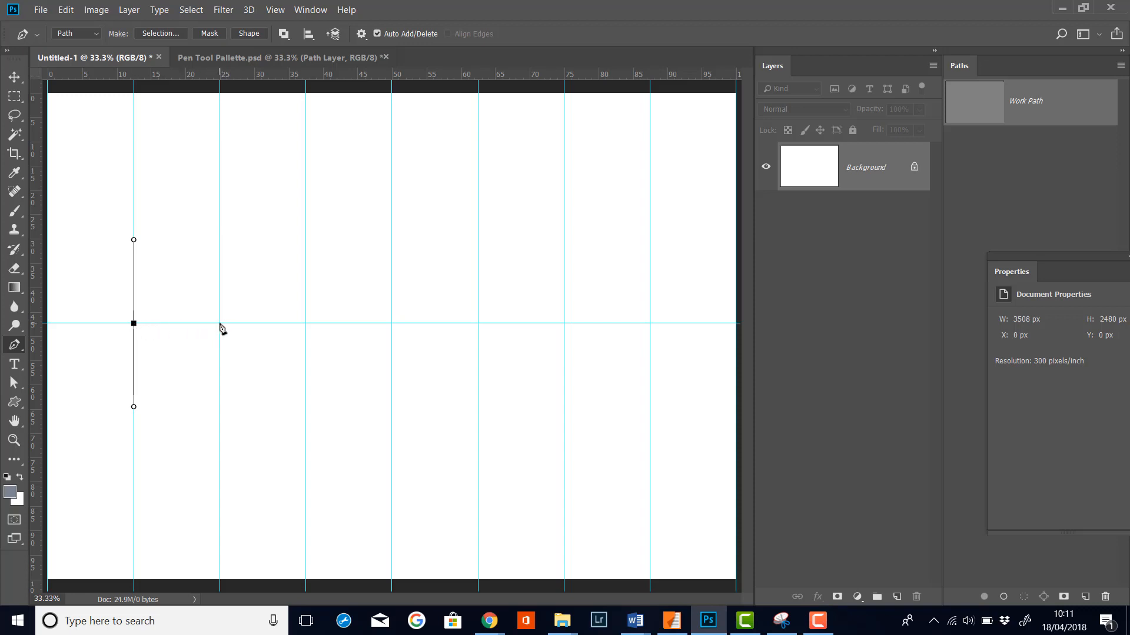
left_click_drag(220, 323, 226, 407)
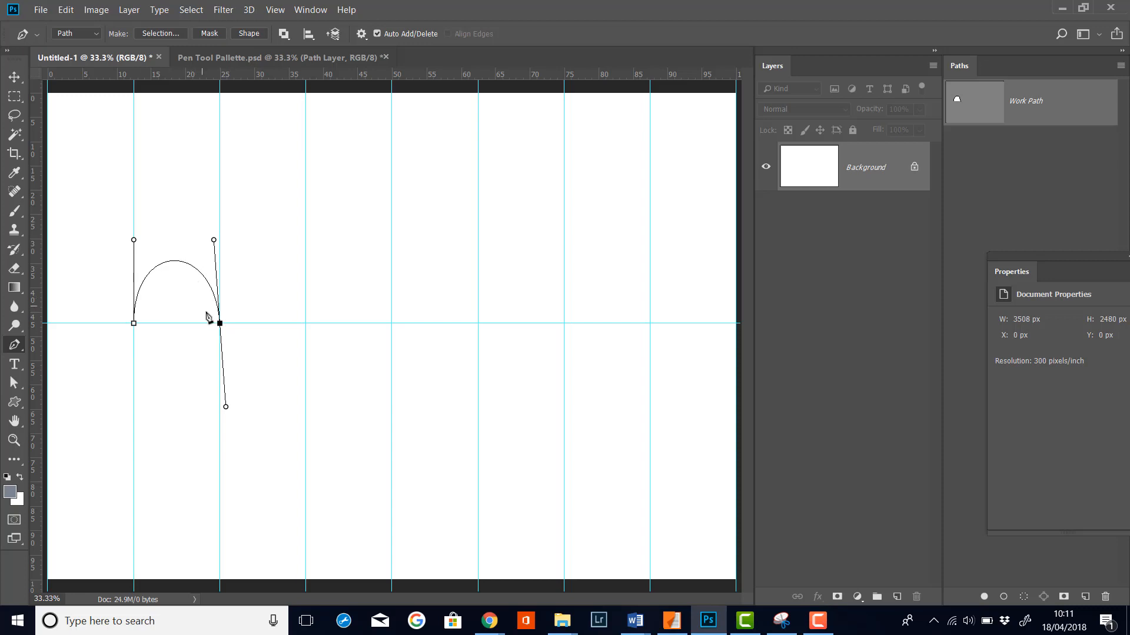
Step: Switch to direct selection and swing the second anchor's upper handle sideways, then straighten it vertically and lengthen it
left_click(180, 260)
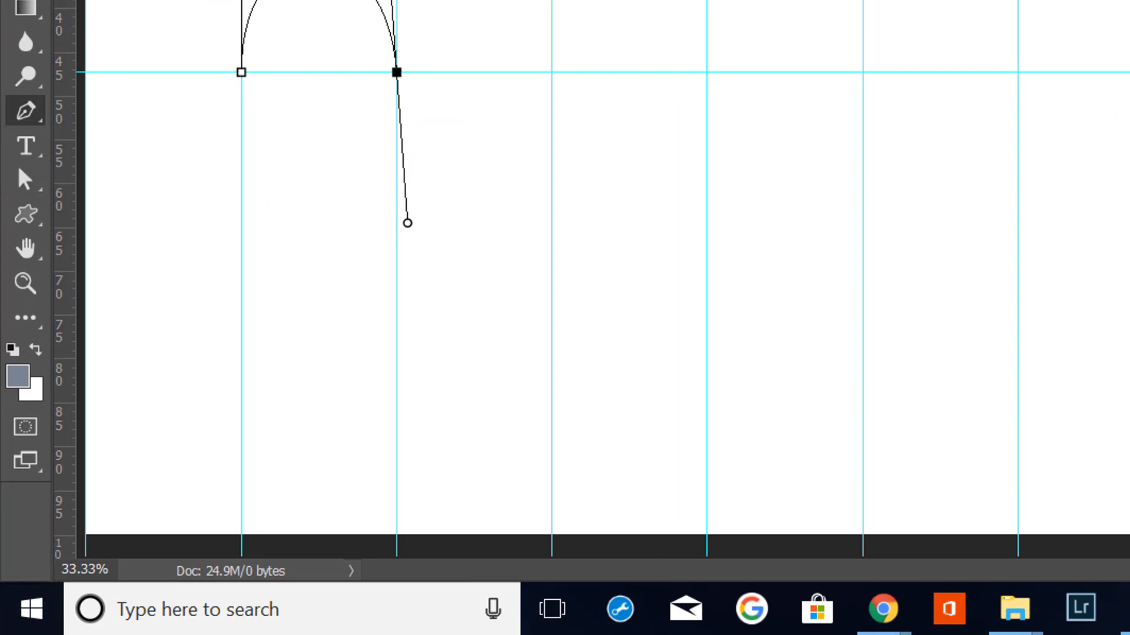
left_click(45, 171)
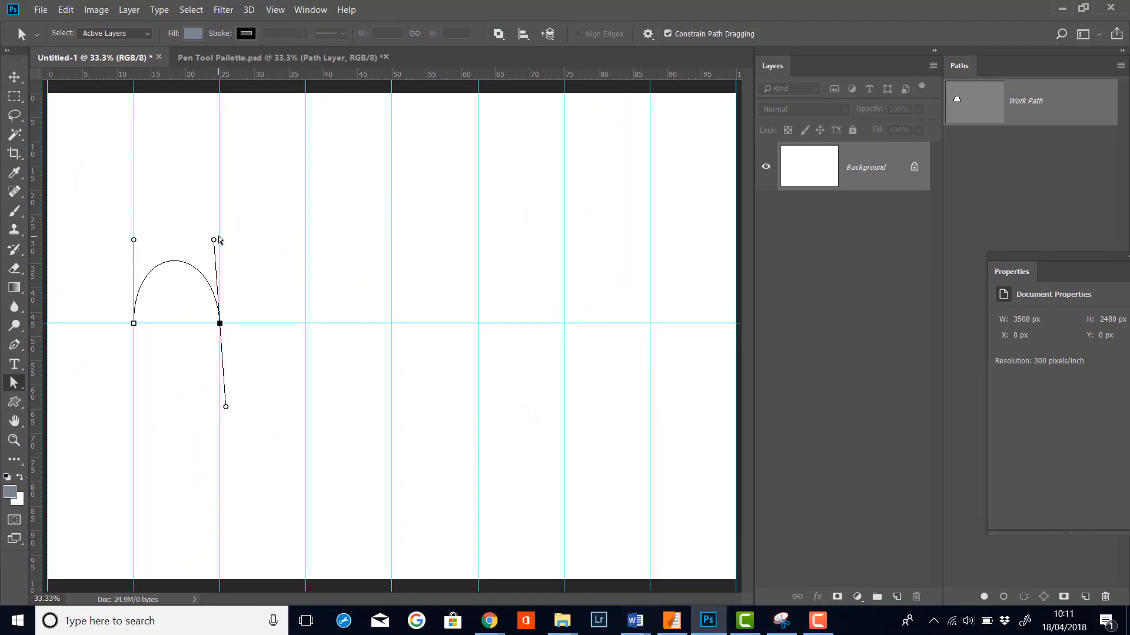
left_click(215, 239)
left_click_drag(216, 242, 283, 244)
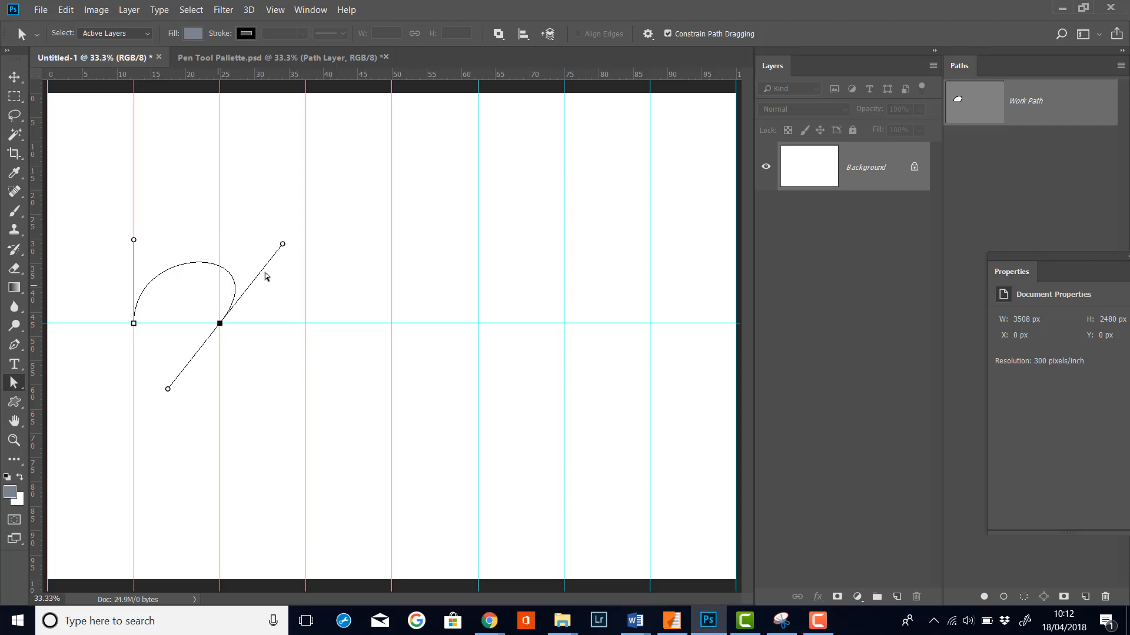
left_click_drag(281, 244, 165, 228)
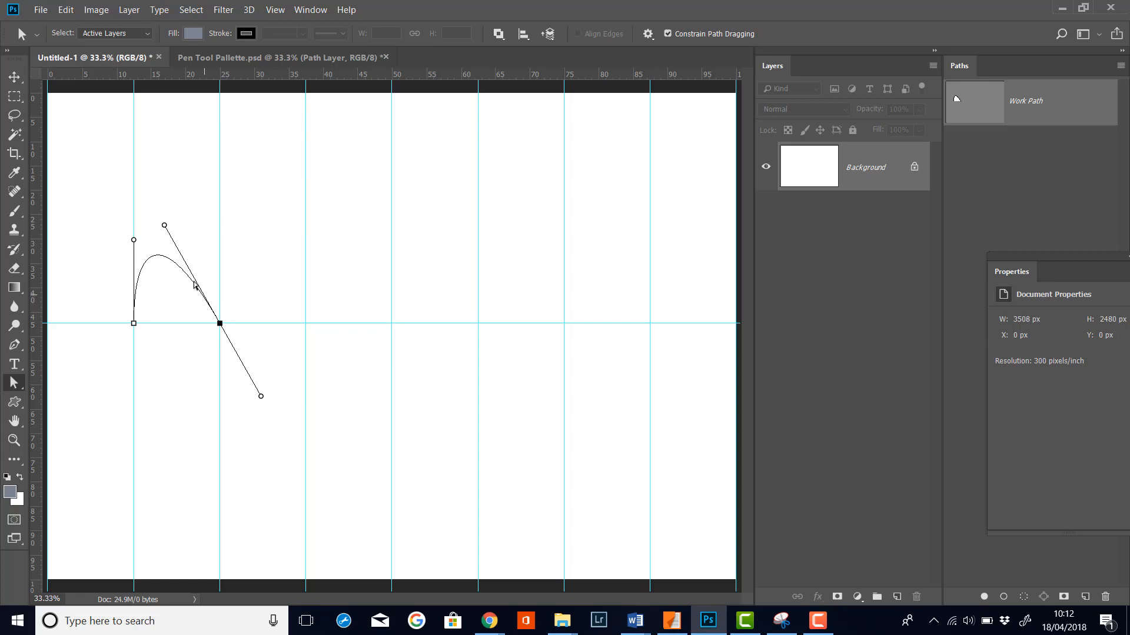
left_click_drag(165, 226, 220, 233)
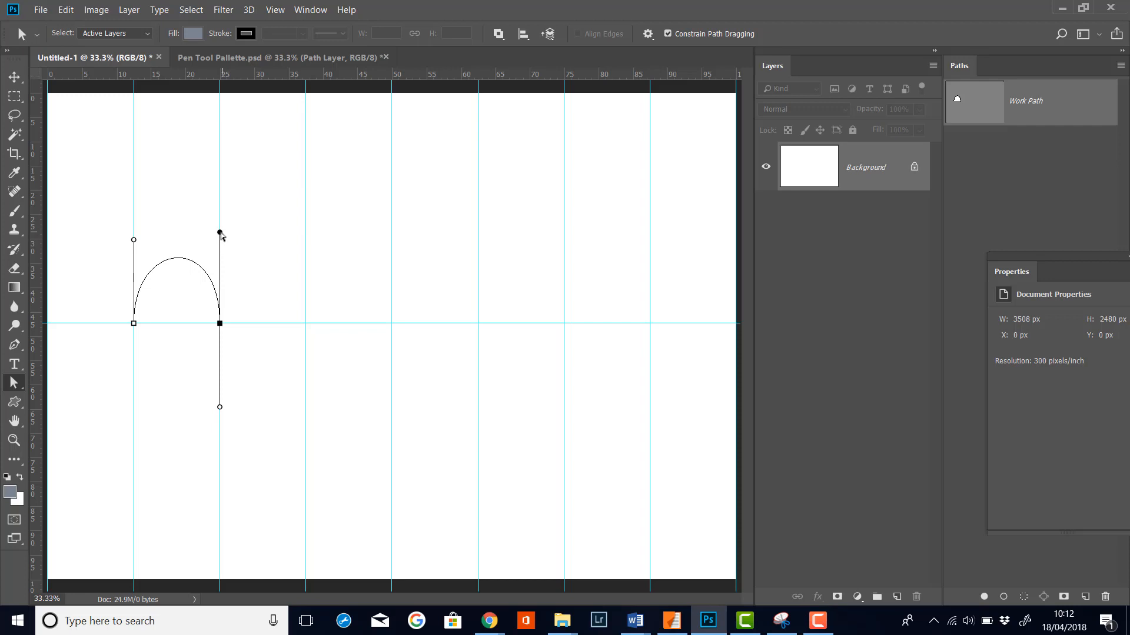
left_click_drag(221, 233, 224, 109)
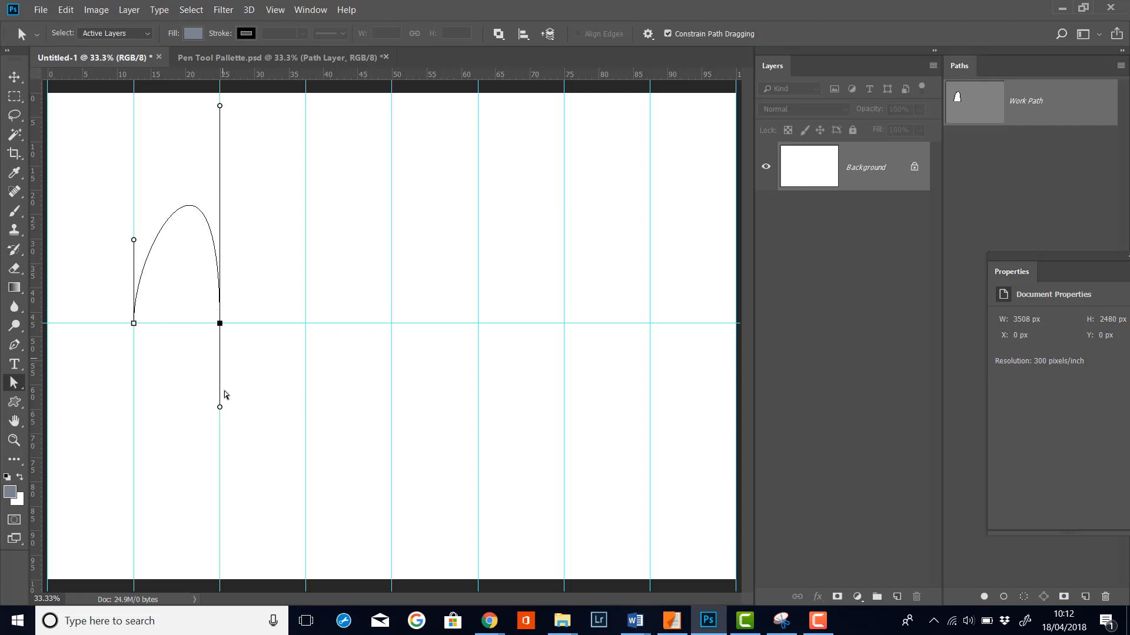
Step: Readjust the second anchor's handles, shortening the upper handle and keeping both handles vertical
left_click_drag(220, 405, 242, 449)
left_click(220, 301)
left_click(220, 325)
mouse_move(220, 410)
left_mouse_down()
mouse_move(277, 423)
mouse_move(141, 399)
mouse_move(241, 416)
mouse_move(220, 406)
left_mouse_up()
left_click(218, 104)
left_click_drag(220, 104, 219, 211)
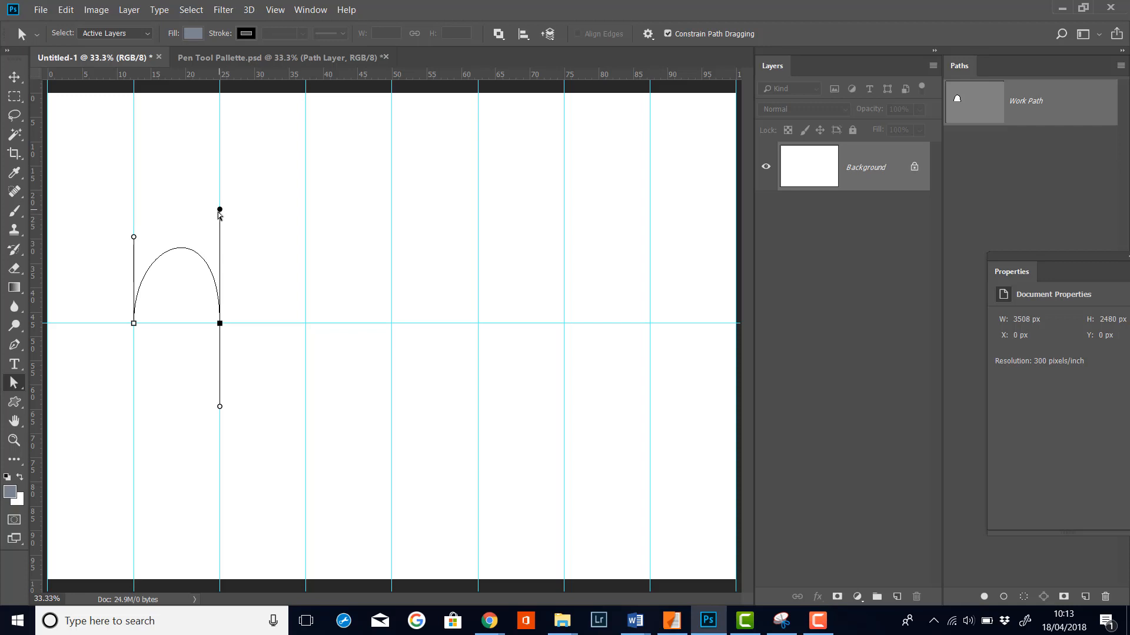
left_click_drag(221, 210, 264, 228)
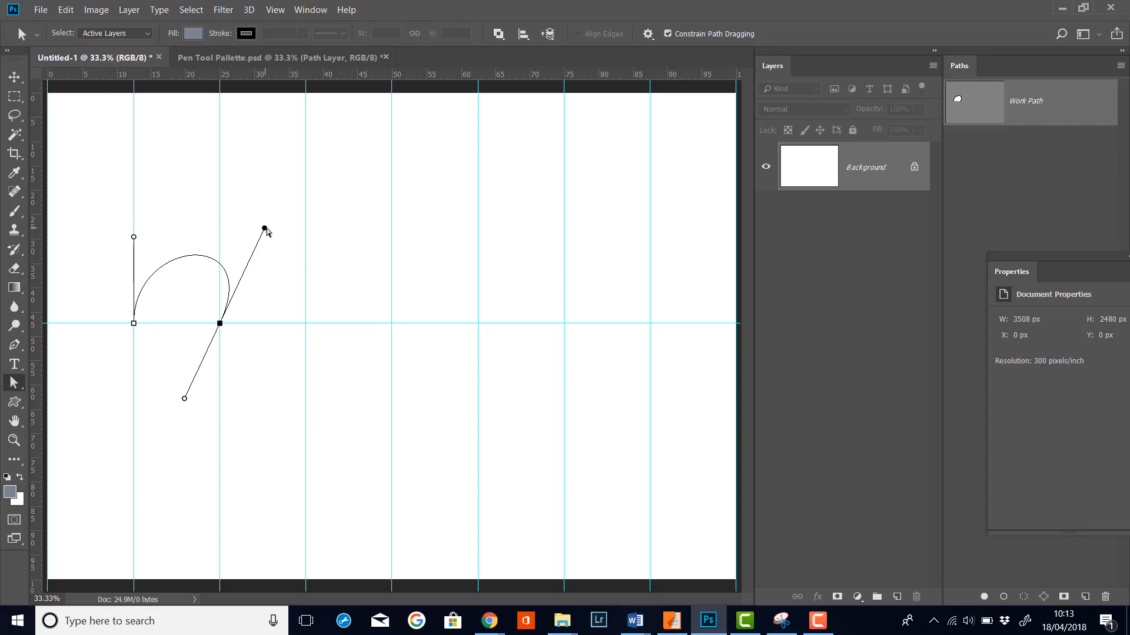
left_click_drag(266, 229, 226, 217)
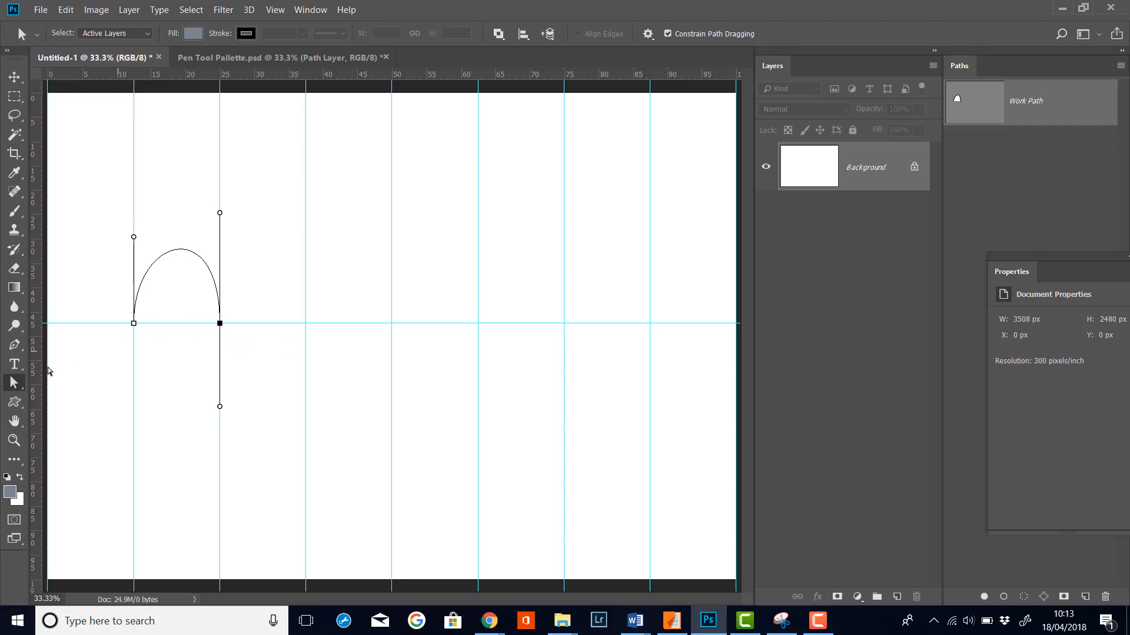
Step: Return to the Pen tool and continue the path with curved anchors at the third and fourth guide intersections
left_click(14, 346)
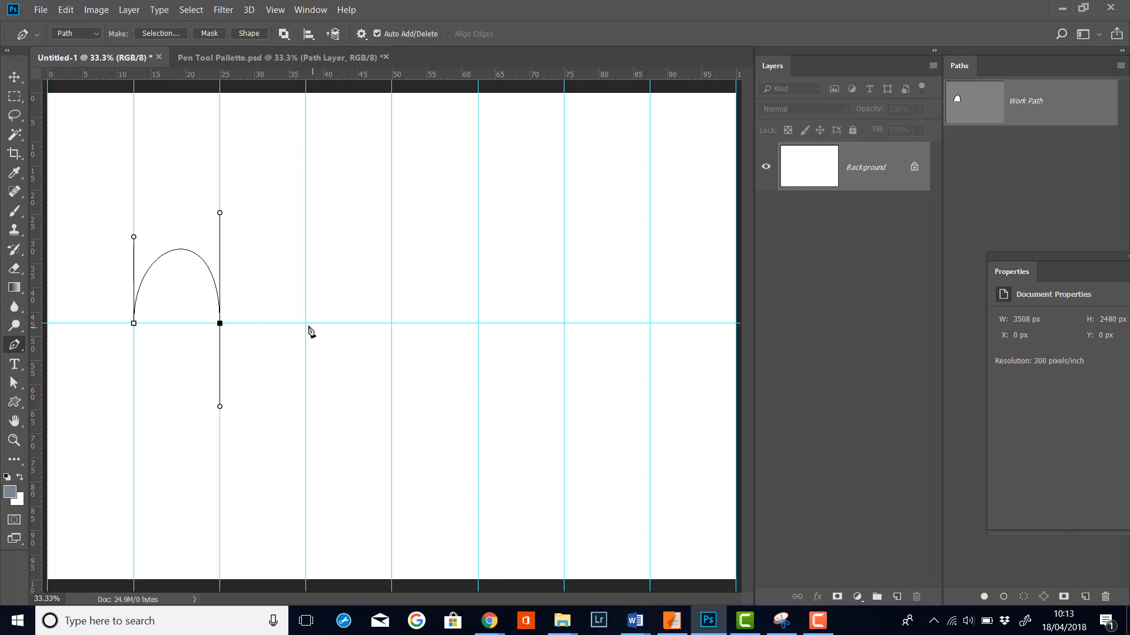
left_click_drag(305, 323, 311, 230)
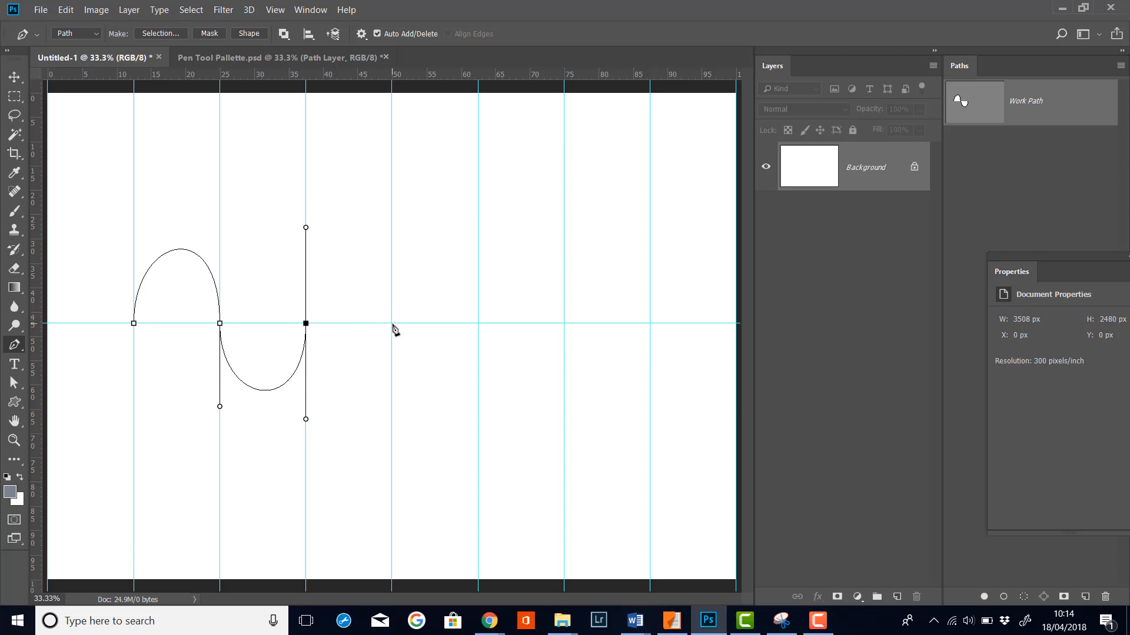
left_click_drag(391, 323, 392, 182)
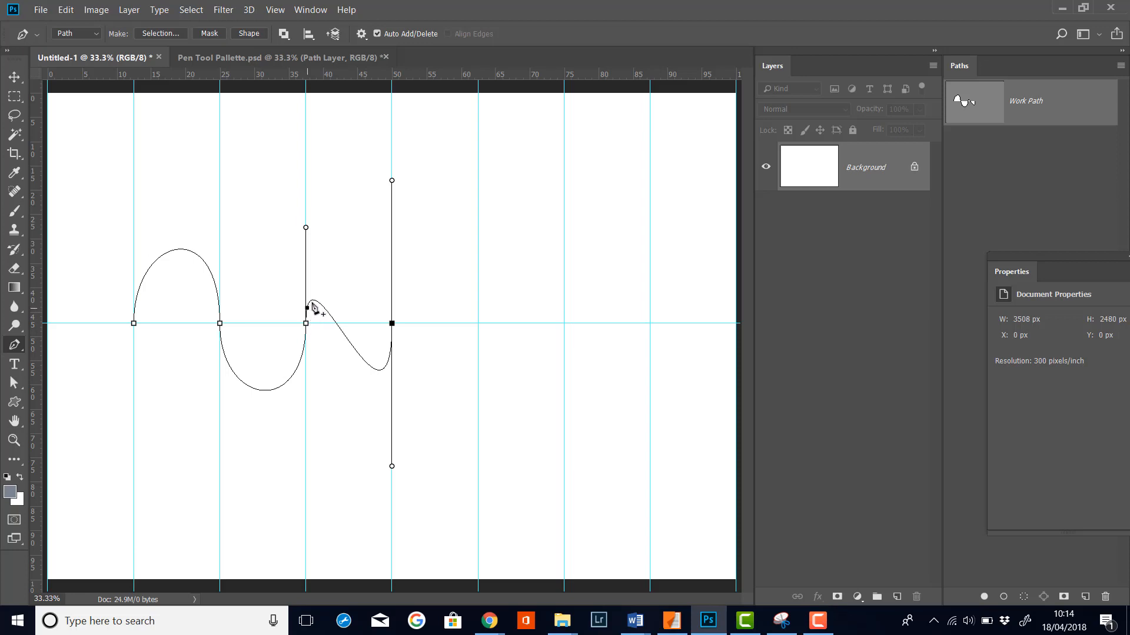
Step: Add curved anchors at the remaining three guide intersections along the horizontal guide
left_click(363, 359)
left_click_drag(478, 324, 478, 419)
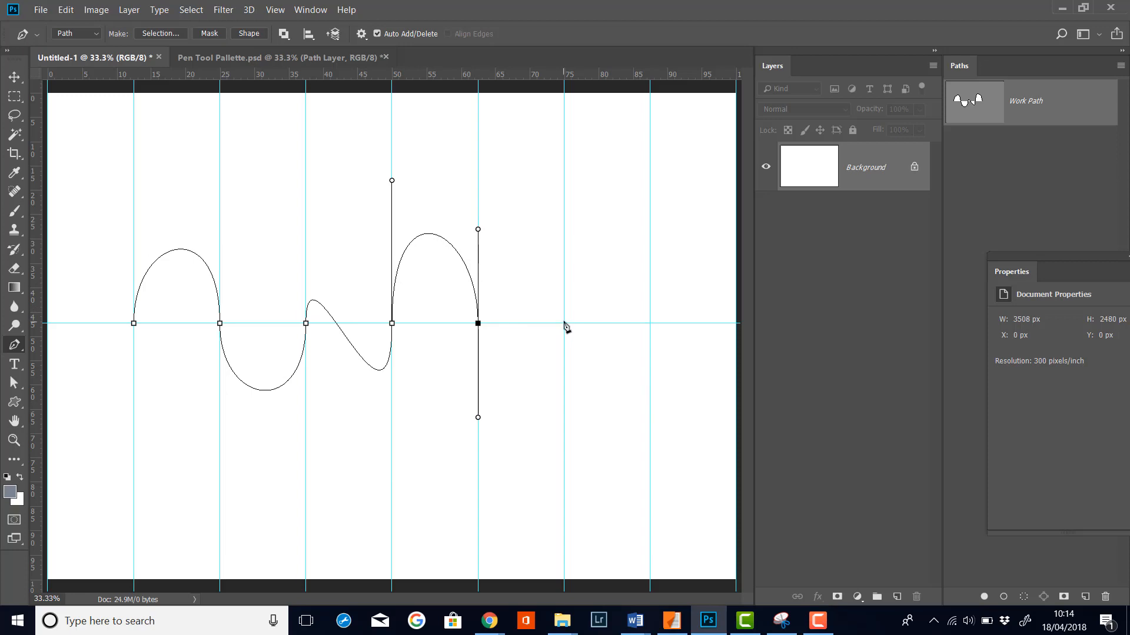
left_click_drag(564, 323, 588, 252)
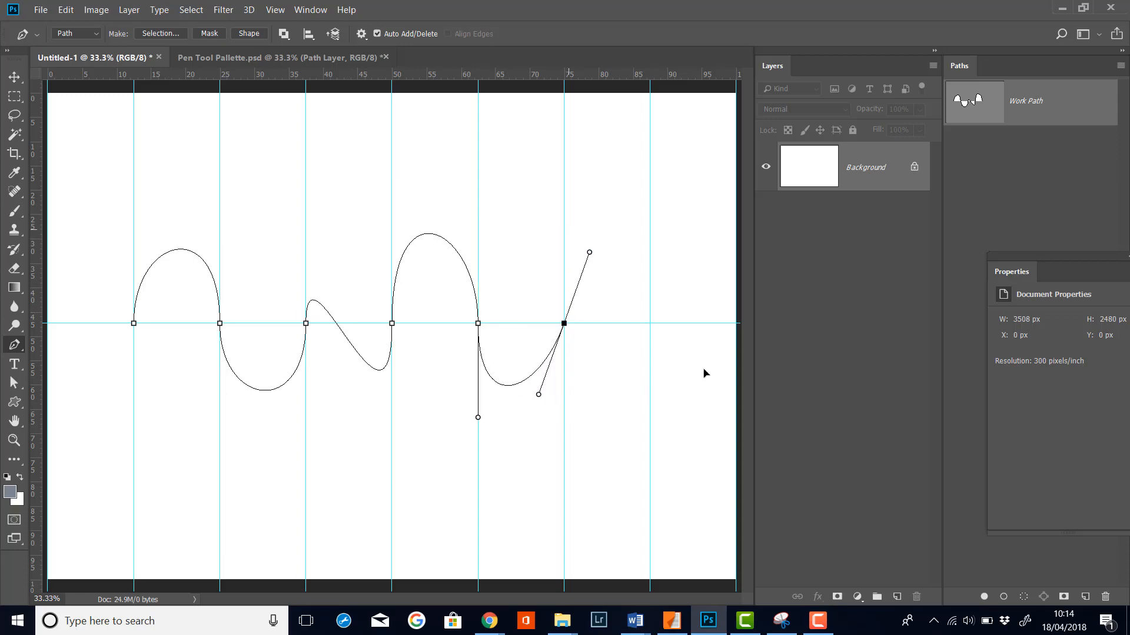
left_click_drag(704, 373, 566, 502)
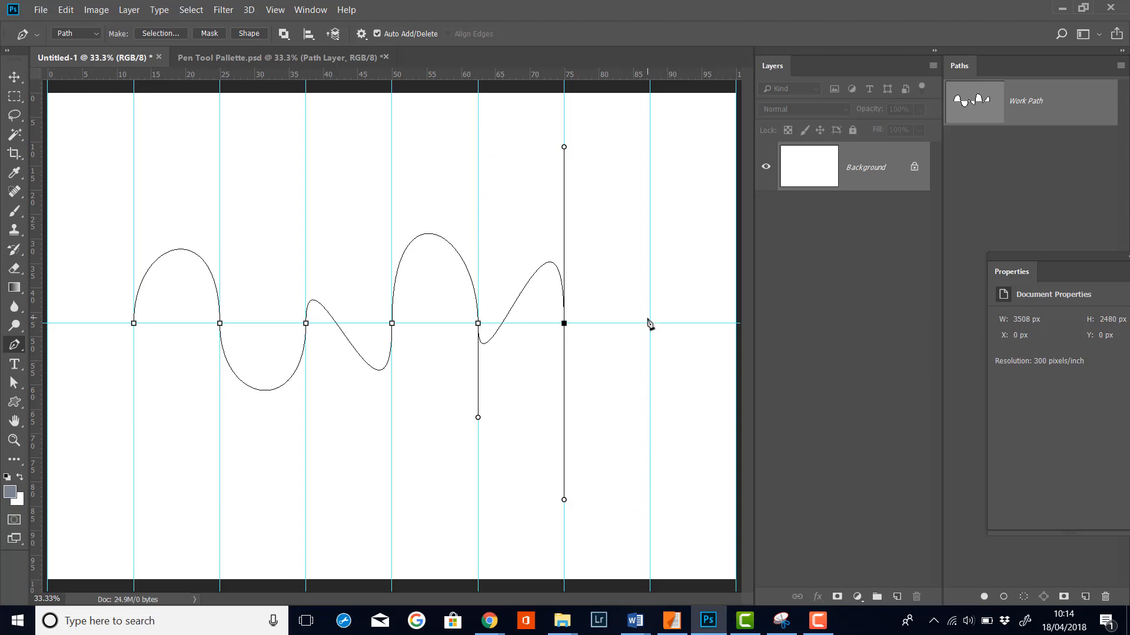
left_click_drag(649, 323, 651, 512)
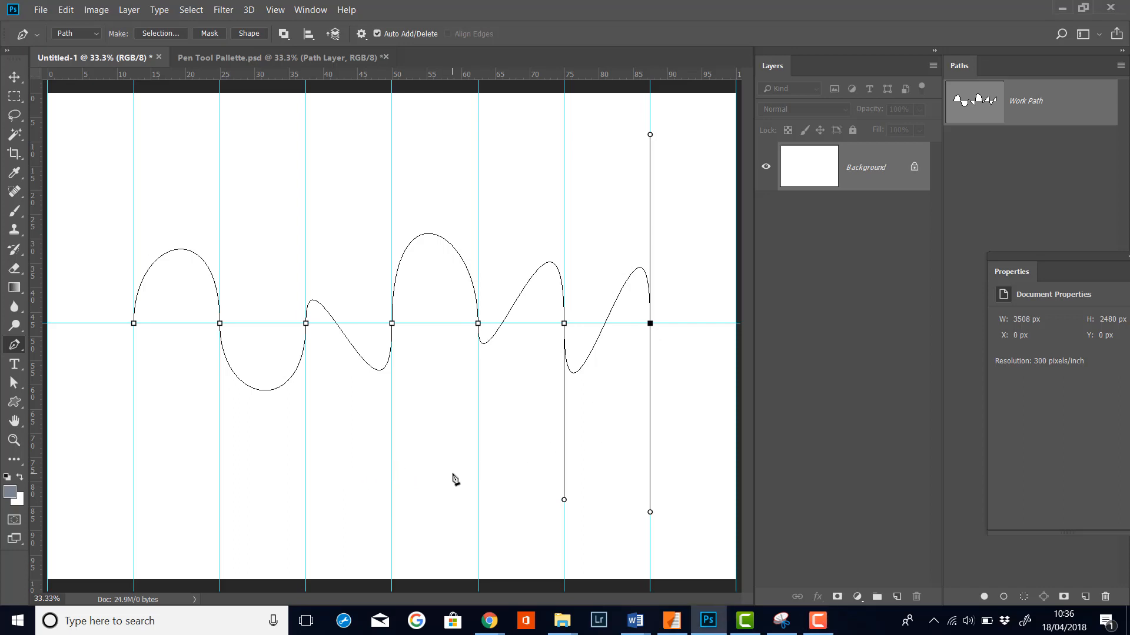
Step: Add two anchors along the bottom of the canvas and close the path at the starting anchor
left_click_drag(453, 474, 381, 475)
left_click_drag(166, 476, 111, 423)
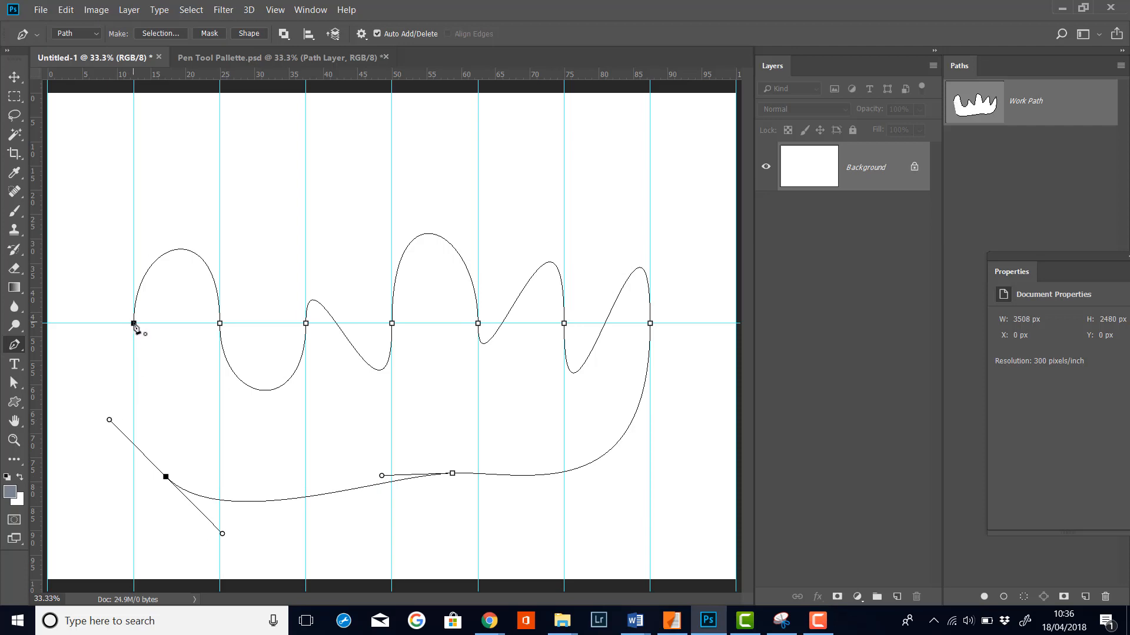
left_click(134, 324)
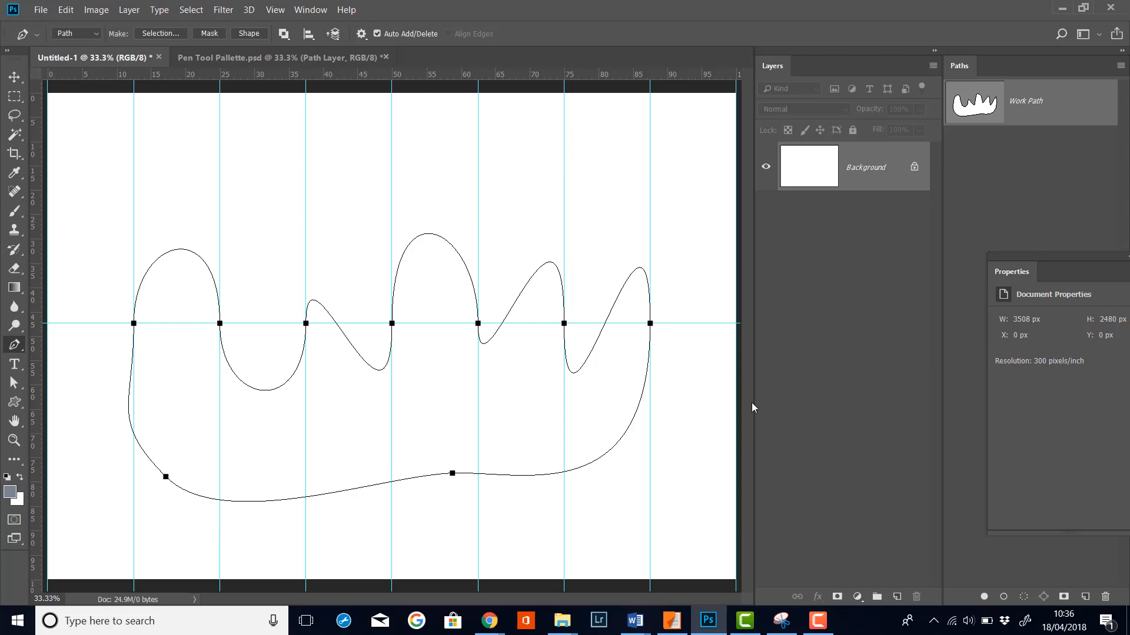
Step: With direct selection, angle the third anchor's upper handle and raise the fourth anchor above the guide, undoing one stray handle drag
left_click(15, 384)
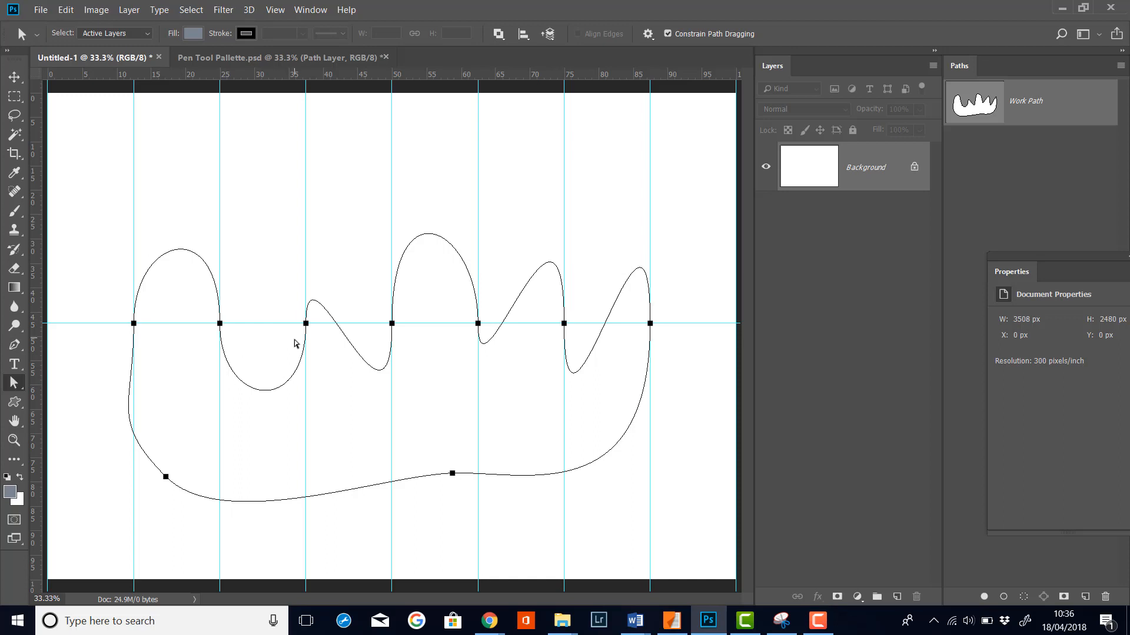
left_click(304, 354, "ctrl")
left_click_drag(306, 227, 335, 235)
left_click_drag(391, 323, 391, 260)
left_click_drag(480, 231, 481, 301)
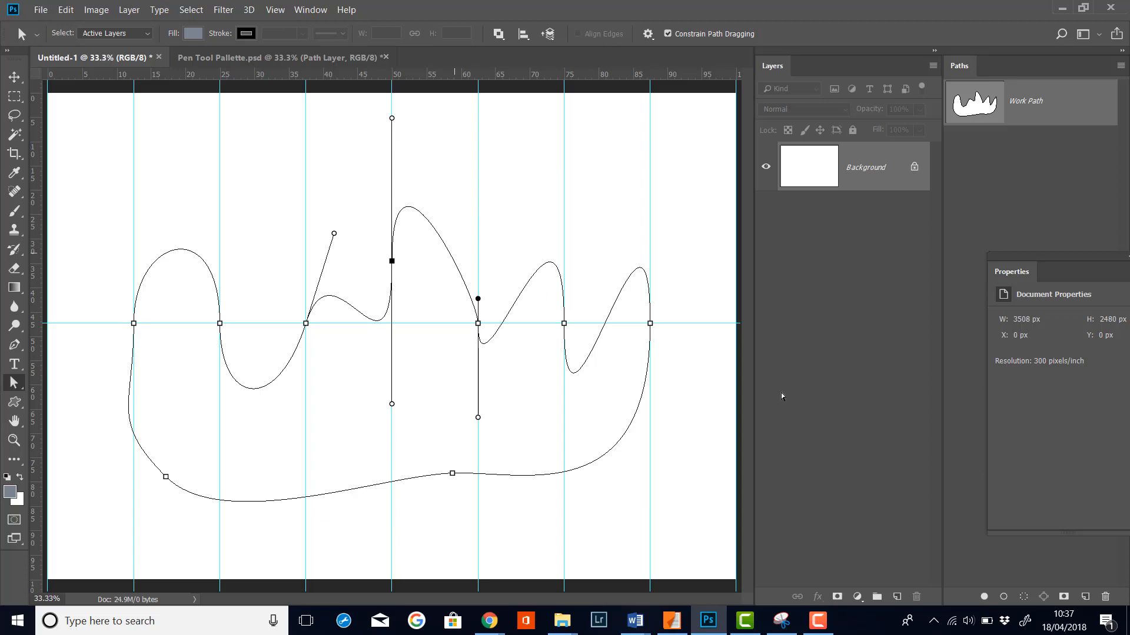
key("ctrl+z")
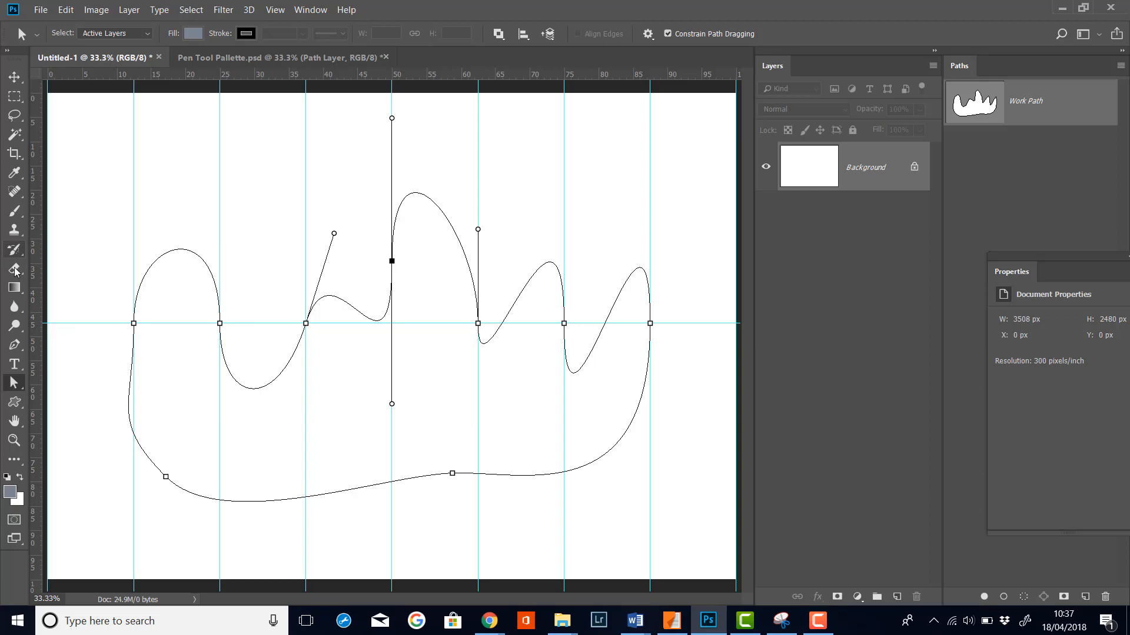
Step: Add an anchor on the bottom curve with the Pen tool and pull it slightly downward
left_click(15, 345)
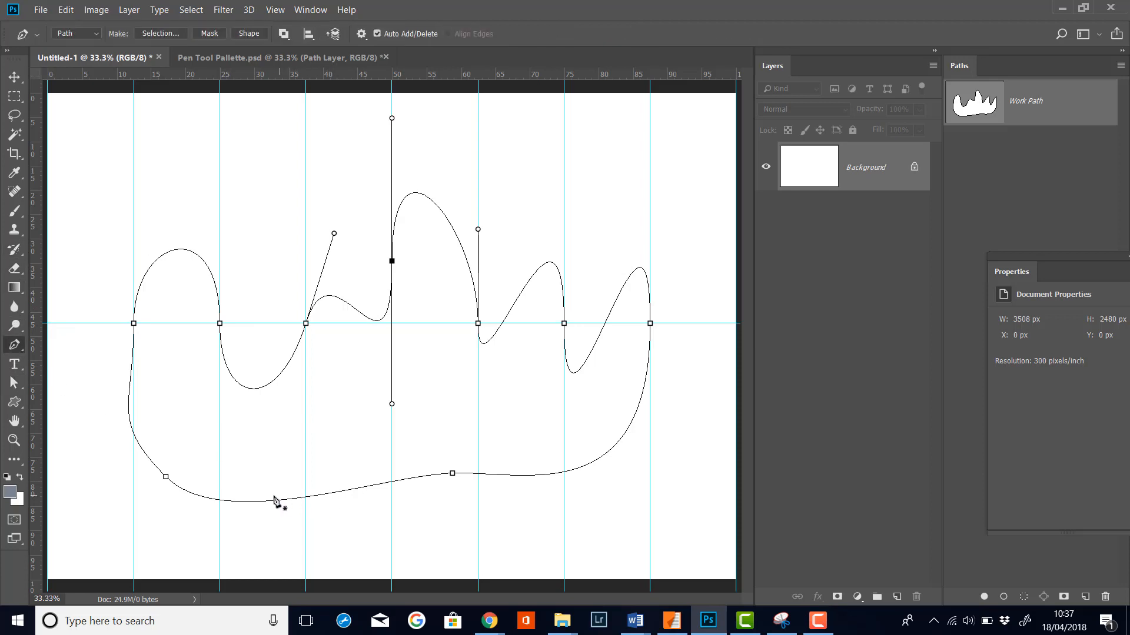
left_click(311, 497)
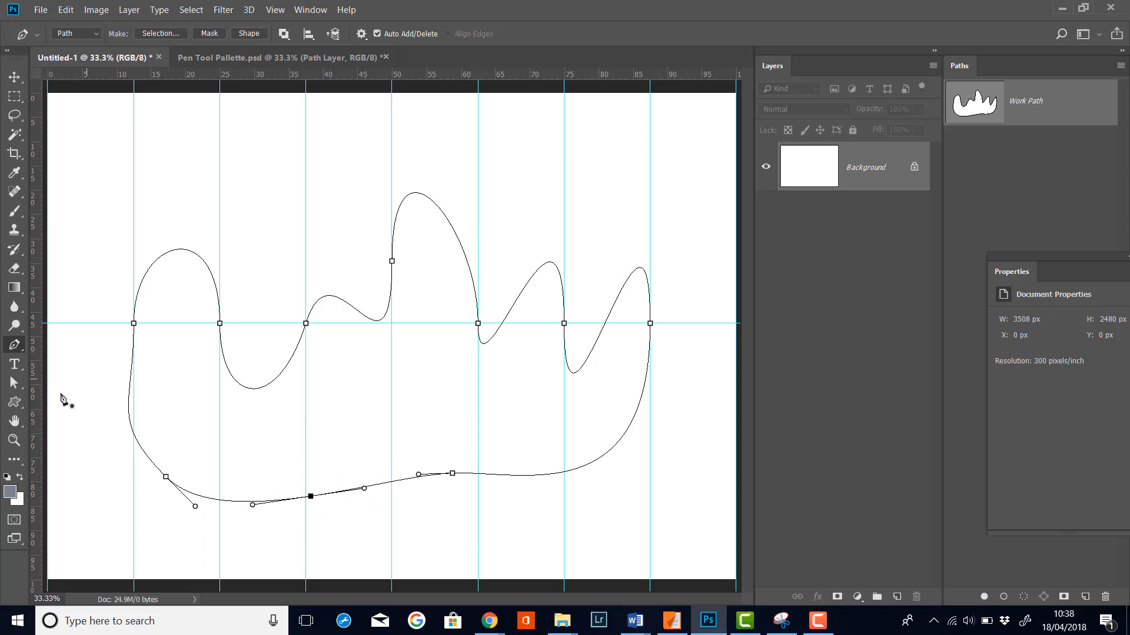
key("a")
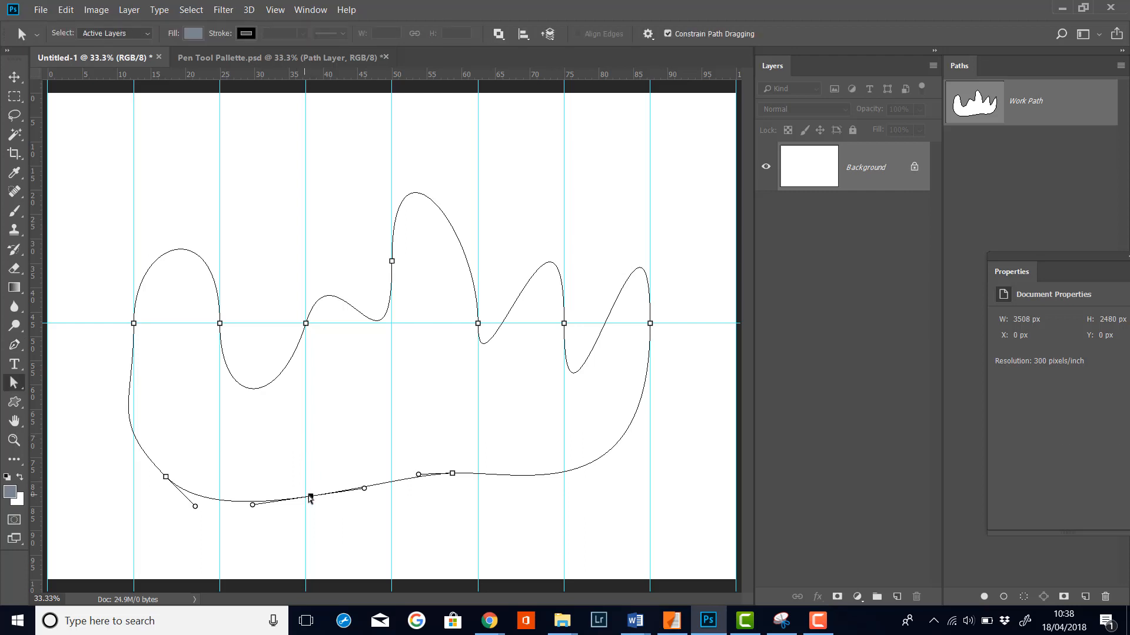
mouse_move(311, 499)
left_mouse_down()
mouse_move(324, 514)
mouse_move(233, 489)
mouse_move(324, 536)
mouse_move(306, 476)
mouse_move(316, 512)
mouse_move(306, 509)
left_mouse_up()
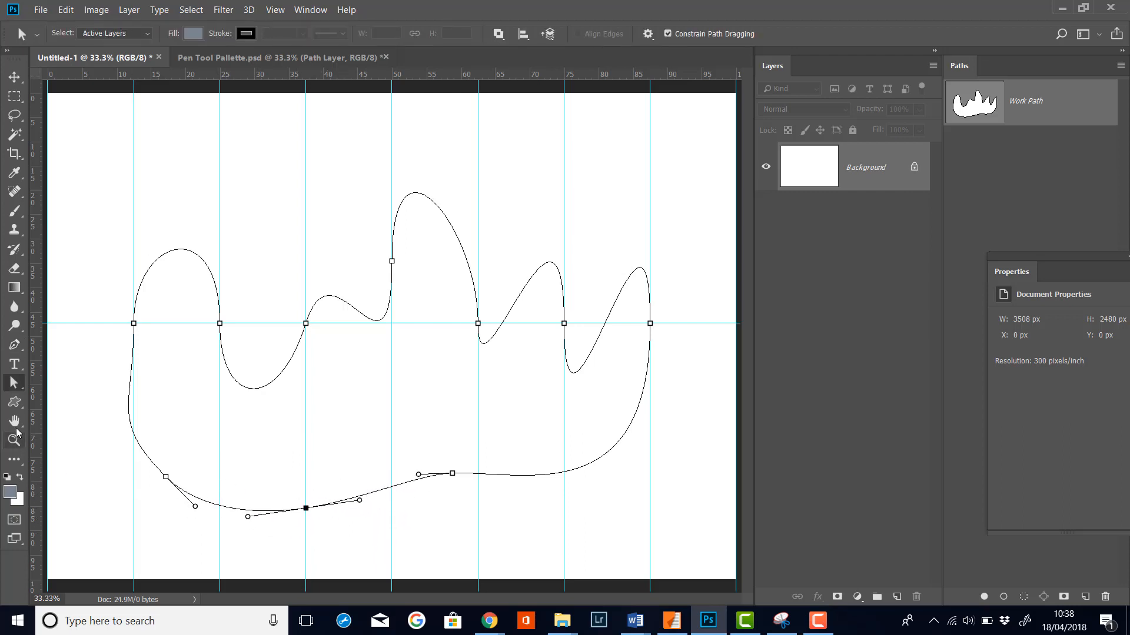
Step: Delete the newly added anchor from the bottom curve
left_click(14, 345)
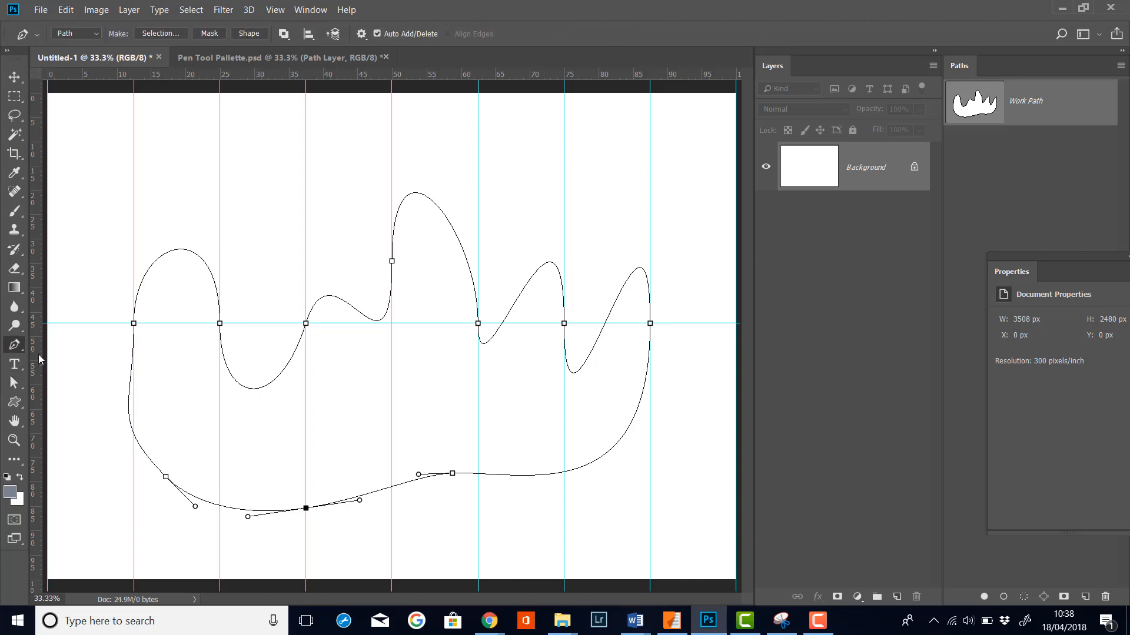
left_click(306, 509)
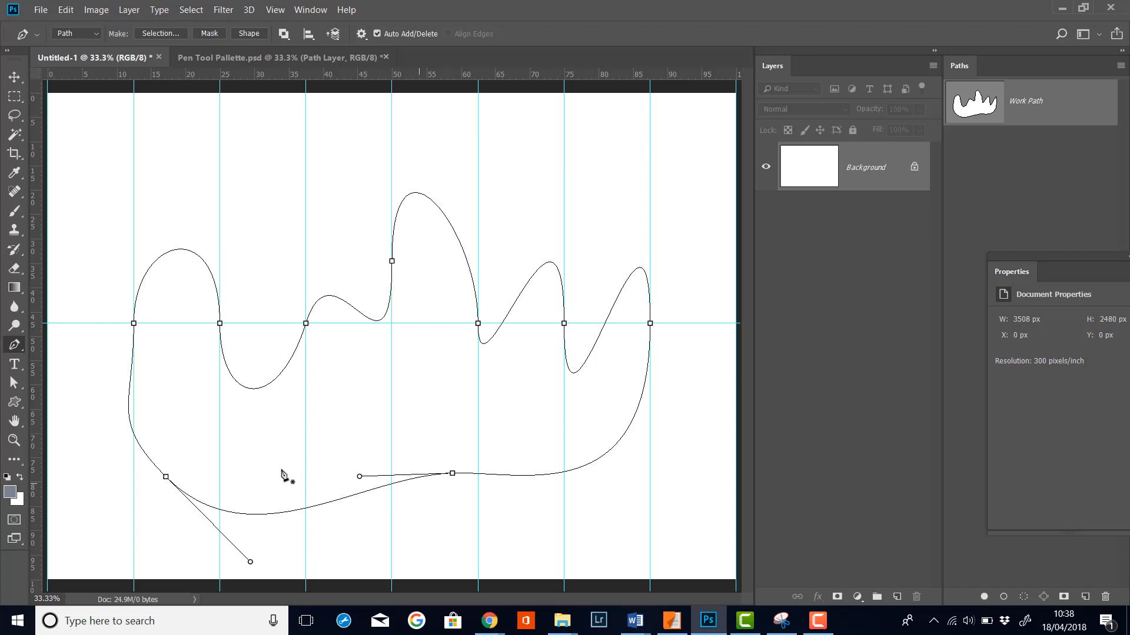
Step: Use the Convert Point Tool to convert the middle bottom anchor into a corner point
right_click(17, 347)
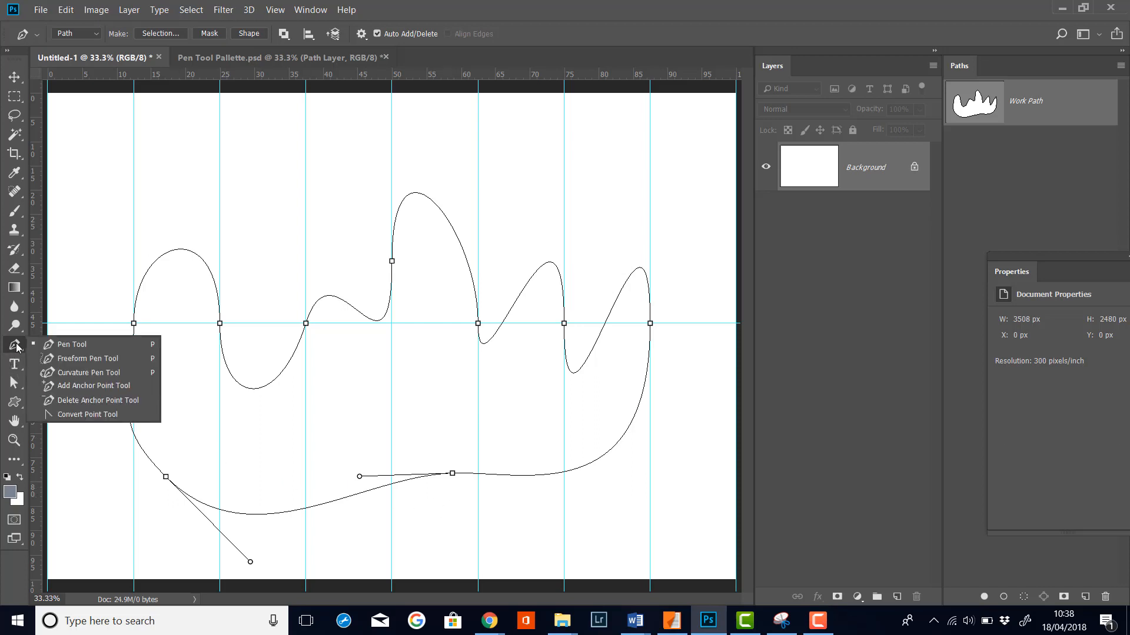
left_click(103, 414)
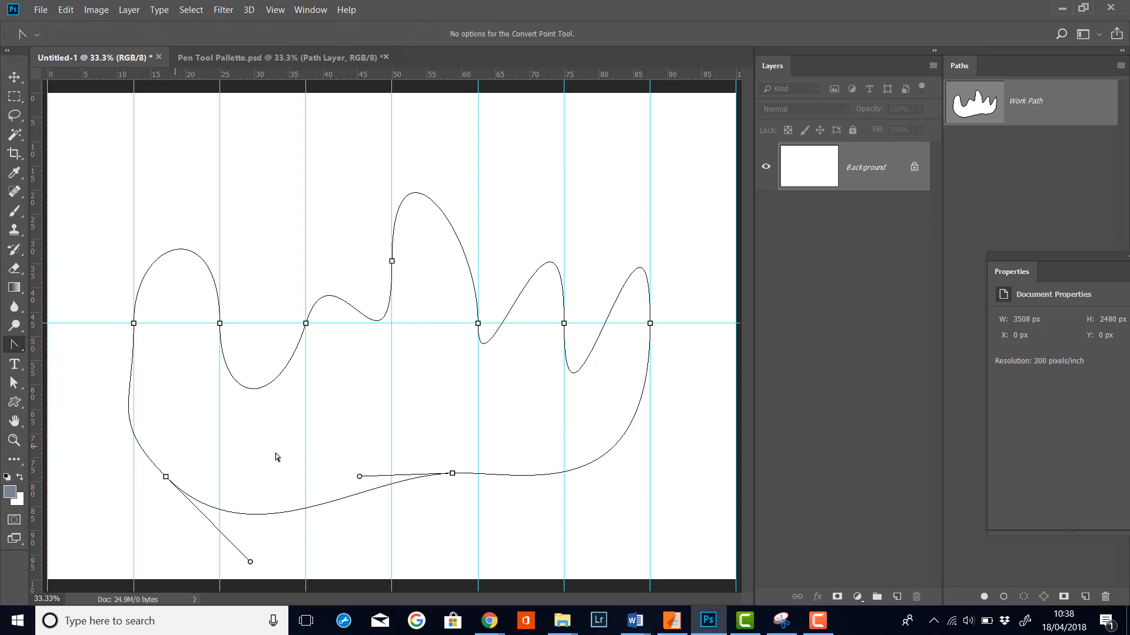
left_click(452, 473)
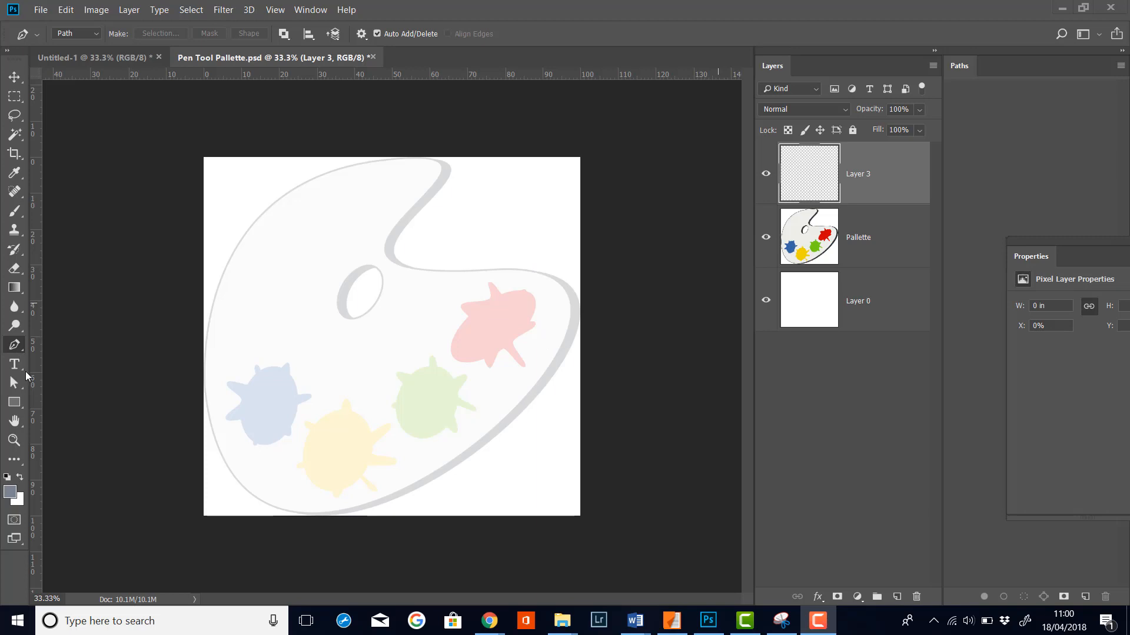
Step: Draw a tall ellipse path over the palette tracing with the Ellipse Tool
left_click(11, 405)
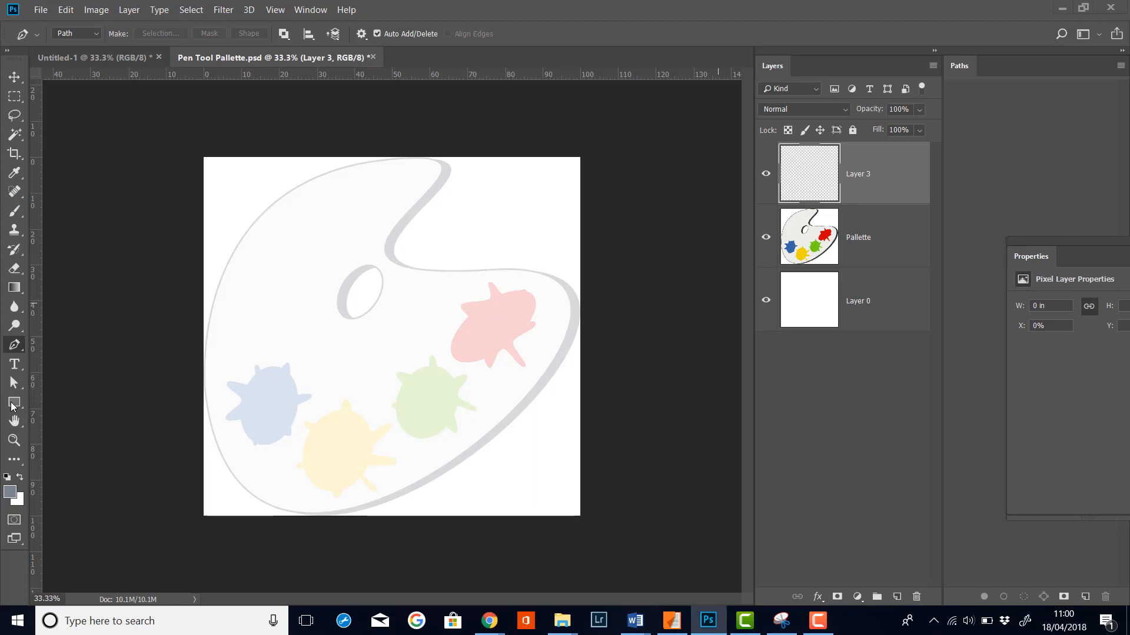
left_click(11, 406)
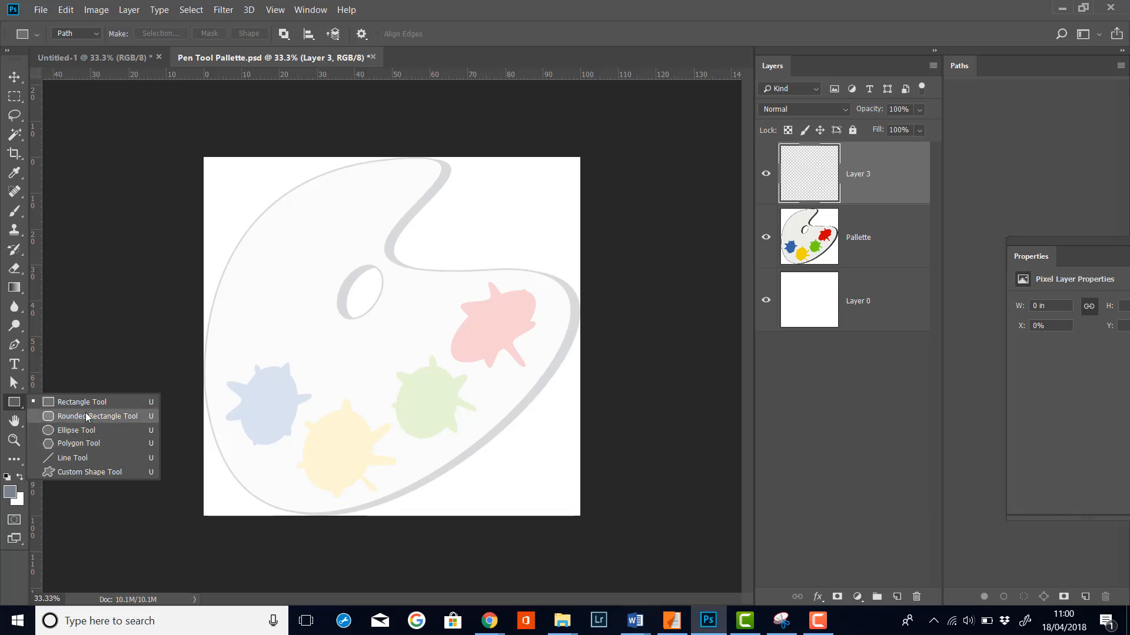
left_click(75, 429)
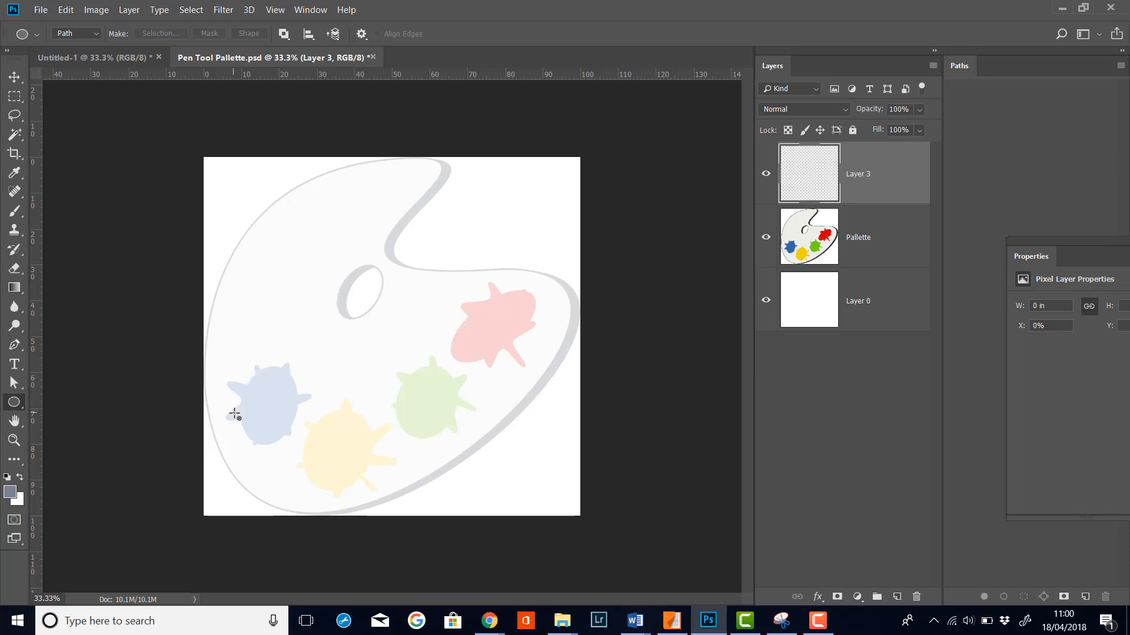
left_click_drag(234, 412, 507, 227)
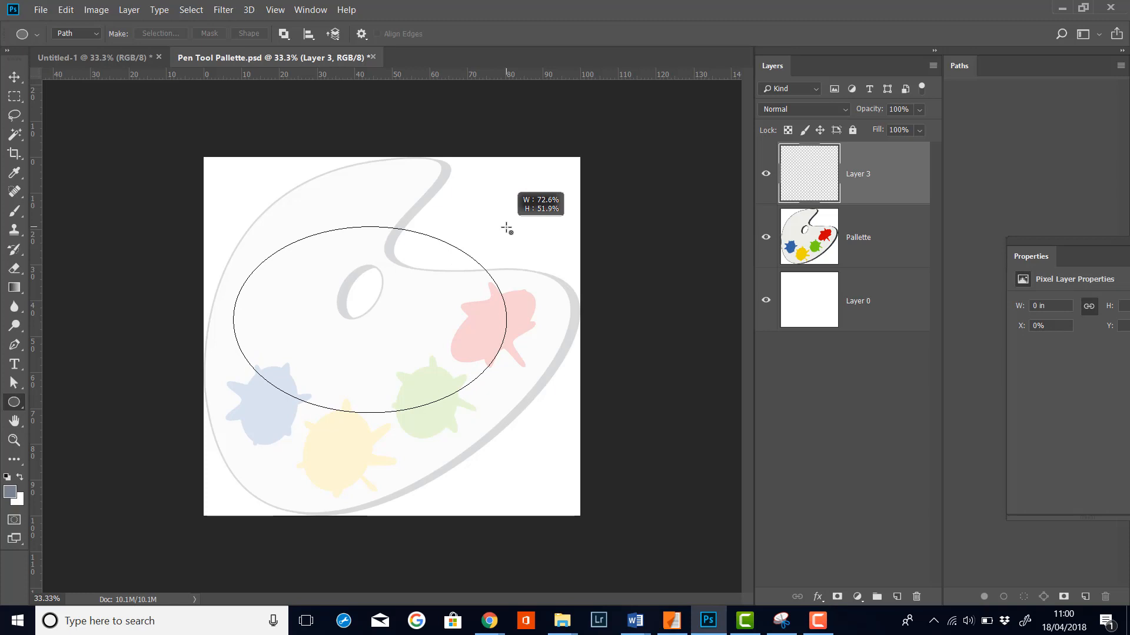
key("space")
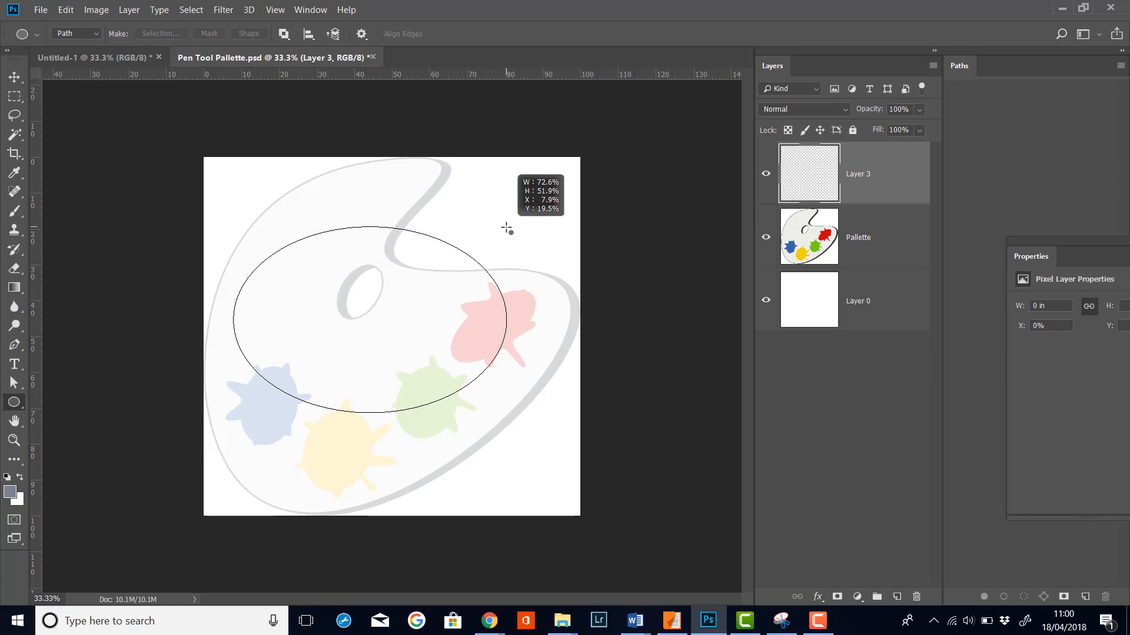
left_click_drag(506, 228, 477, 501)
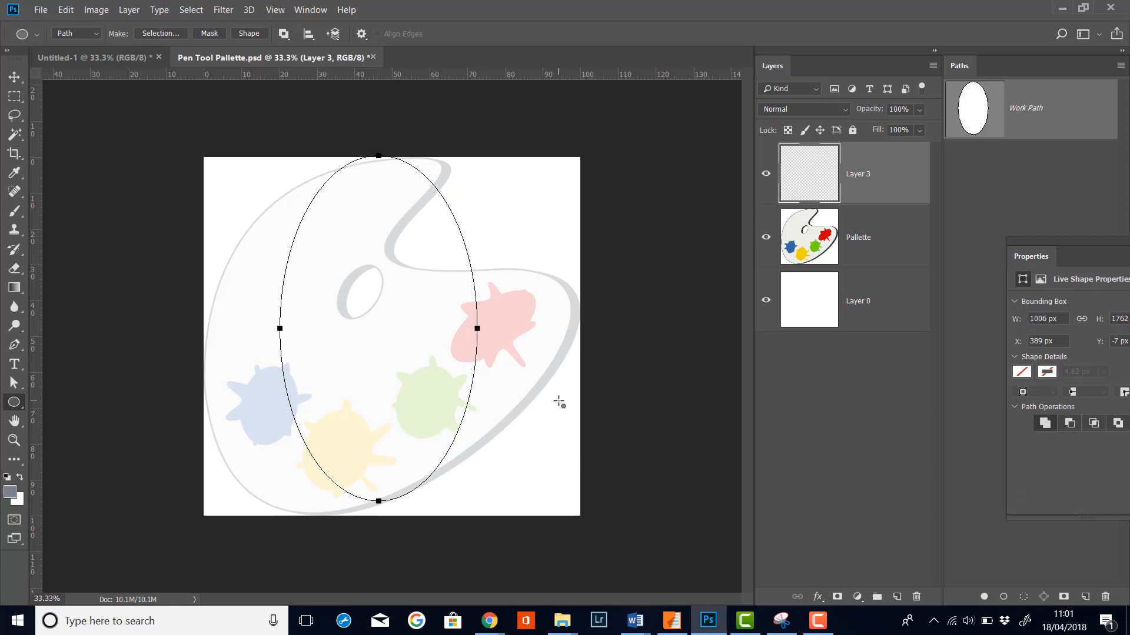
Step: With direct selection, move the ellipse's left anchor out to the palette edge, converting the live shape to a regular path
left_click(15, 387)
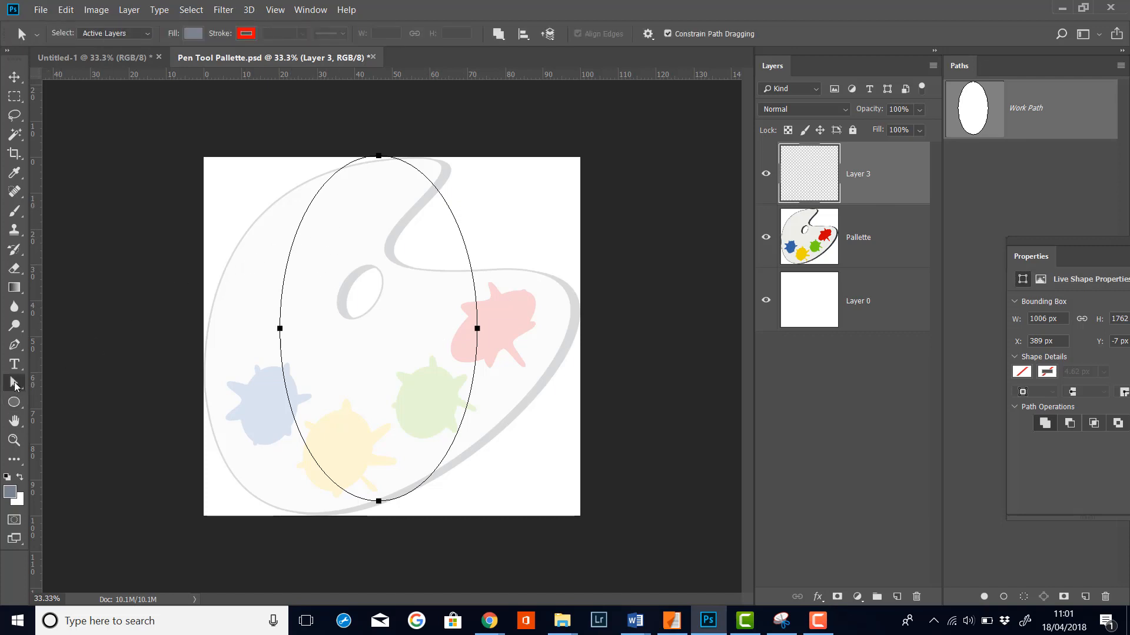
left_click(279, 328)
left_click(379, 157)
left_click_drag(280, 332, 216, 317)
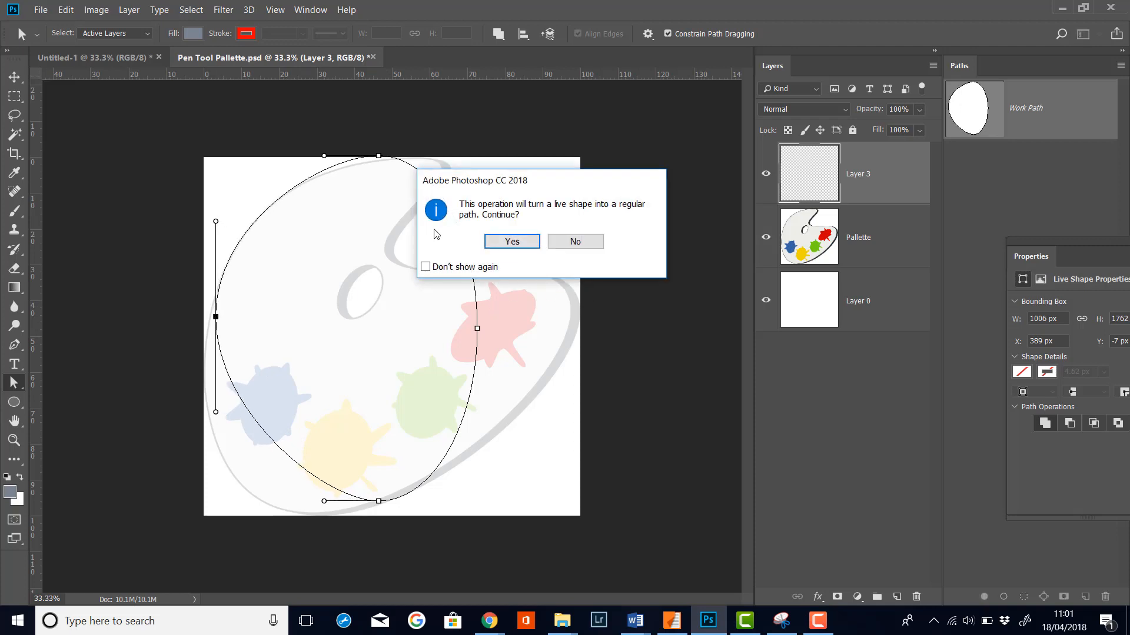
left_click(524, 242)
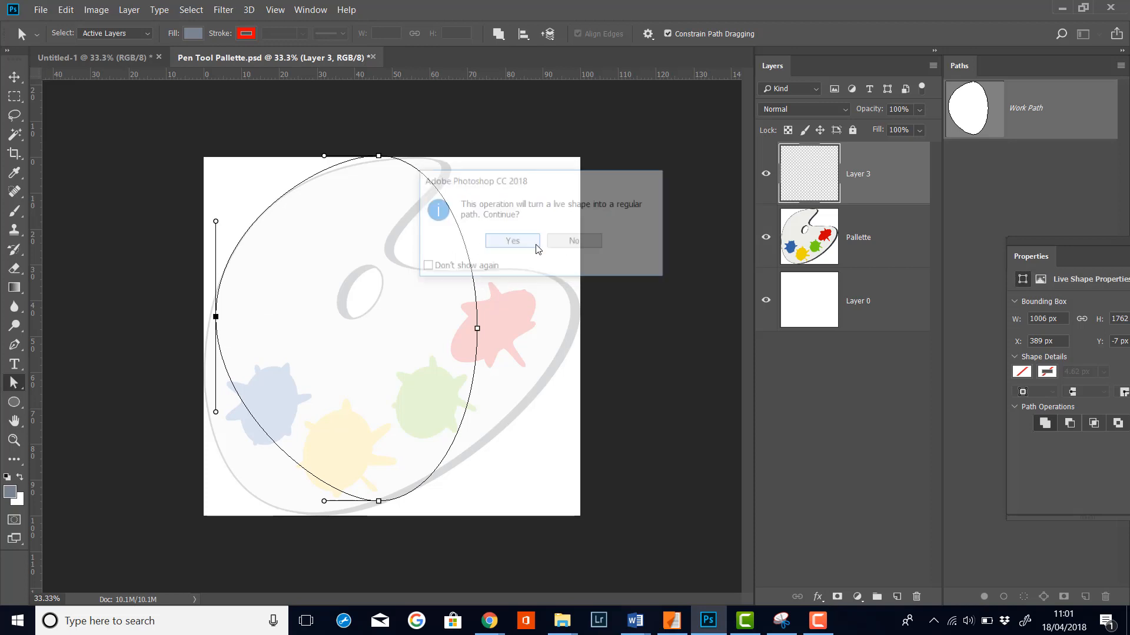
Step: Reposition the top, right and bottom anchors of the ellipse to sit on the palette outline
left_click(379, 157)
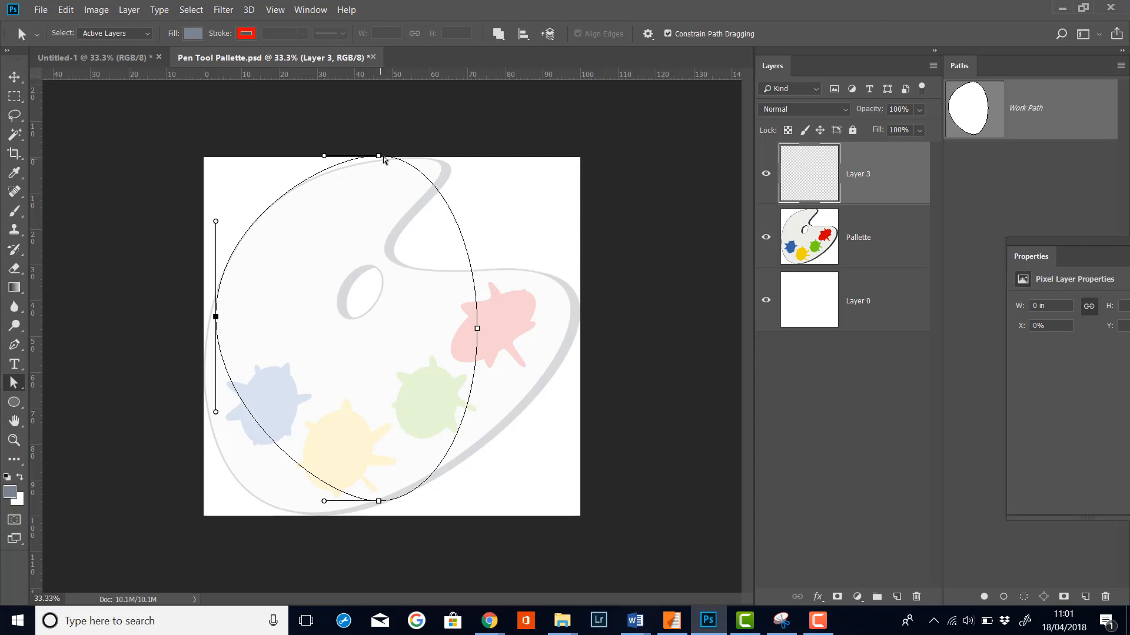
mouse_move(379, 160)
left_mouse_down()
mouse_move(404, 163)
mouse_move(373, 169)
left_mouse_up()
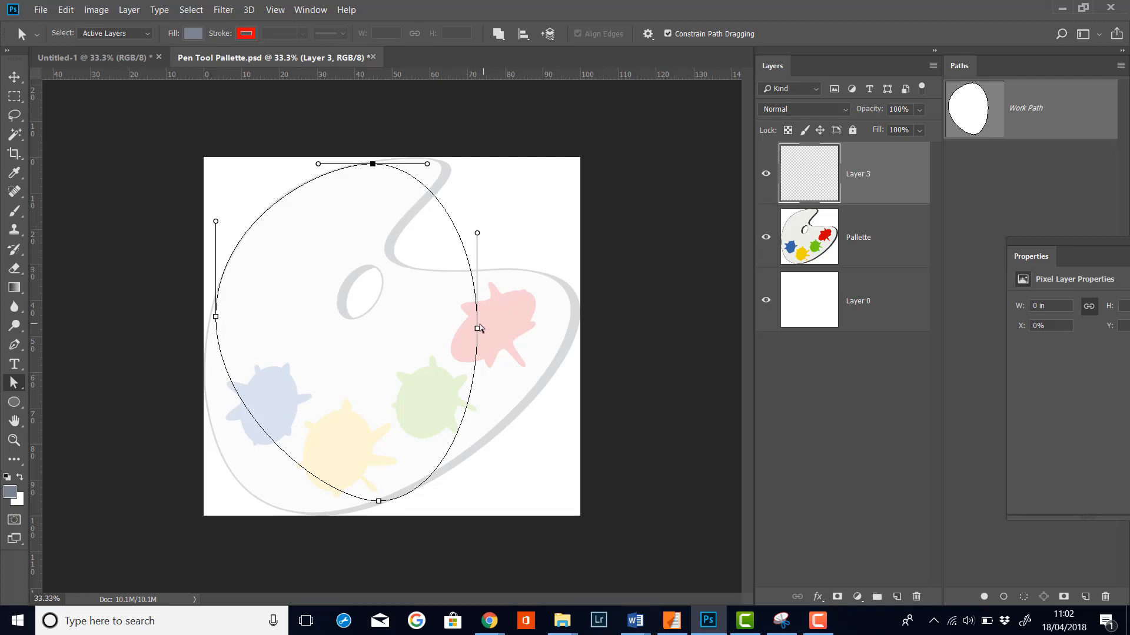
left_click_drag(480, 332, 579, 318)
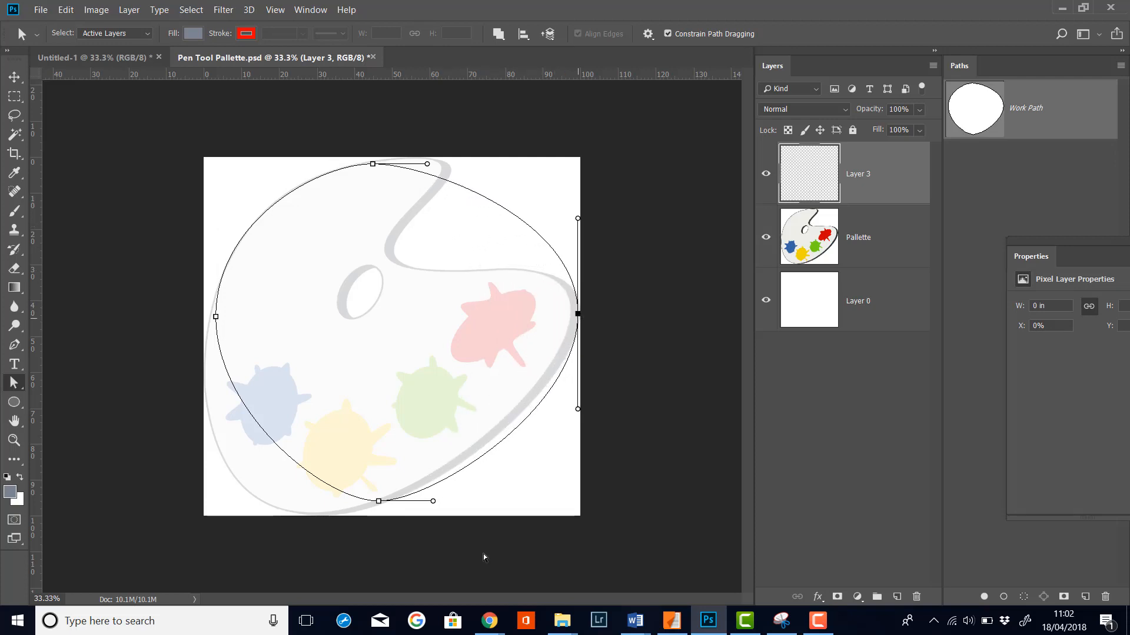
left_click_drag(378, 504, 319, 516)
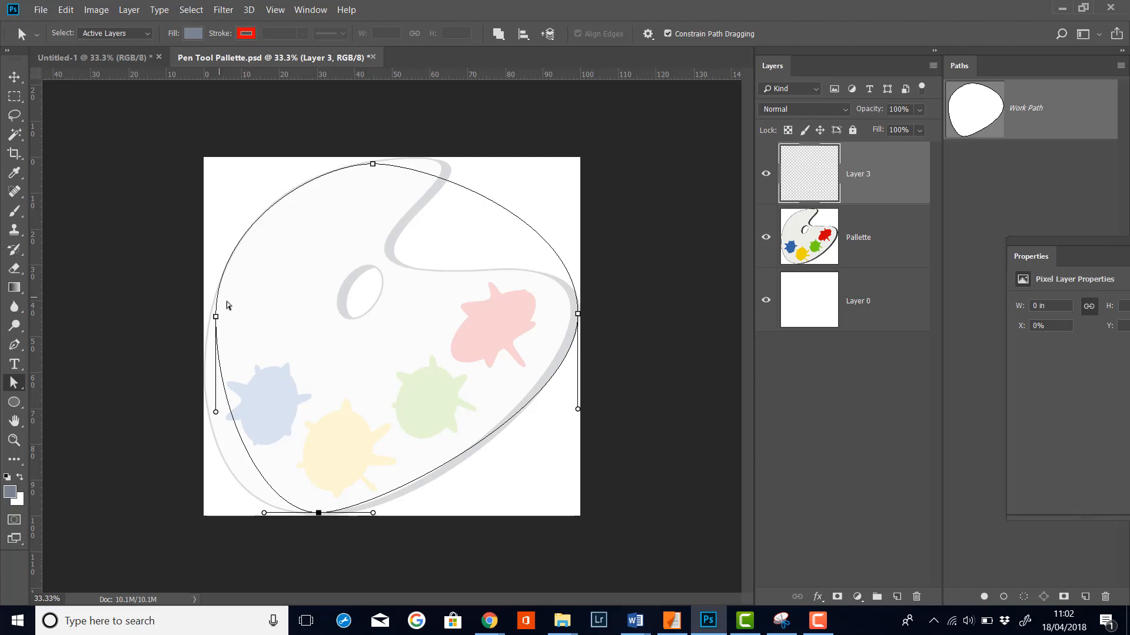
Step: Lengthen the left anchor's lower handle and nudge the left anchor outward onto the palette edge
left_click_drag(216, 414, 190, 458)
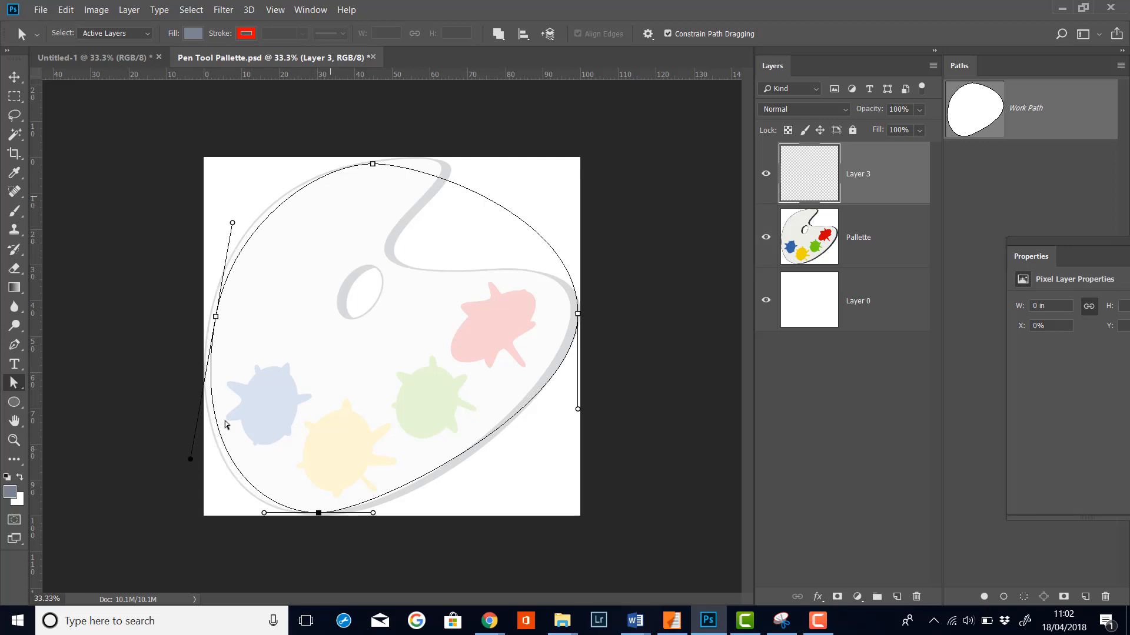
left_click(216, 318)
left_click_drag(216, 318, 210, 317)
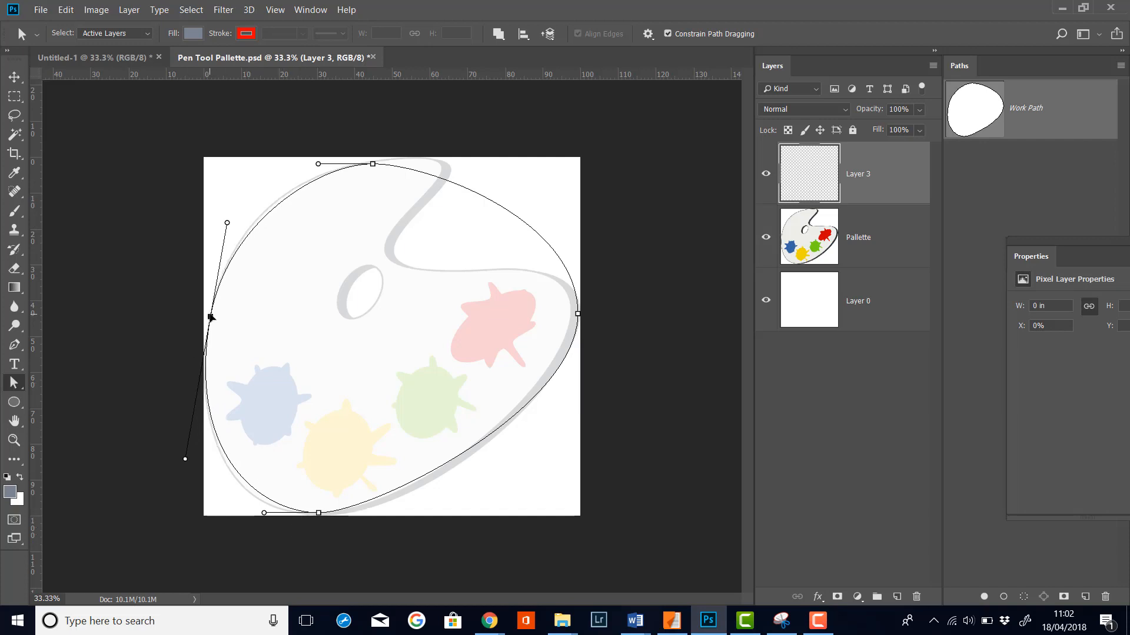
Step: Fine-tune the bottom and top anchors' handles and lower the bottom anchor to follow the palette outline
left_click(264, 513)
left_click_drag(265, 513, 246, 517)
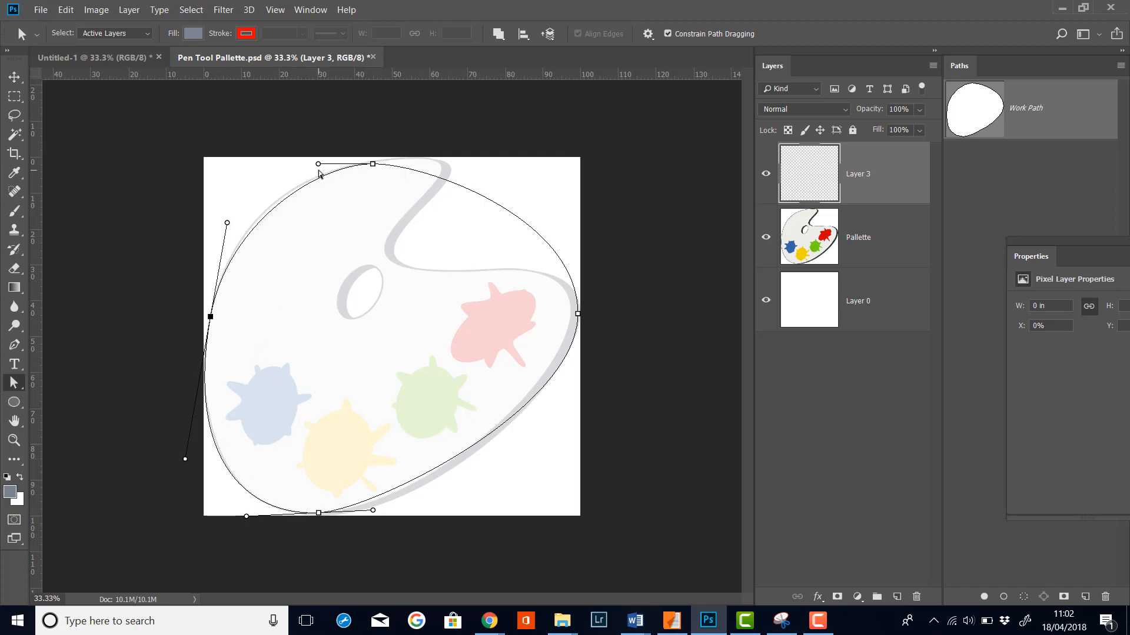
left_click_drag(318, 164, 308, 164)
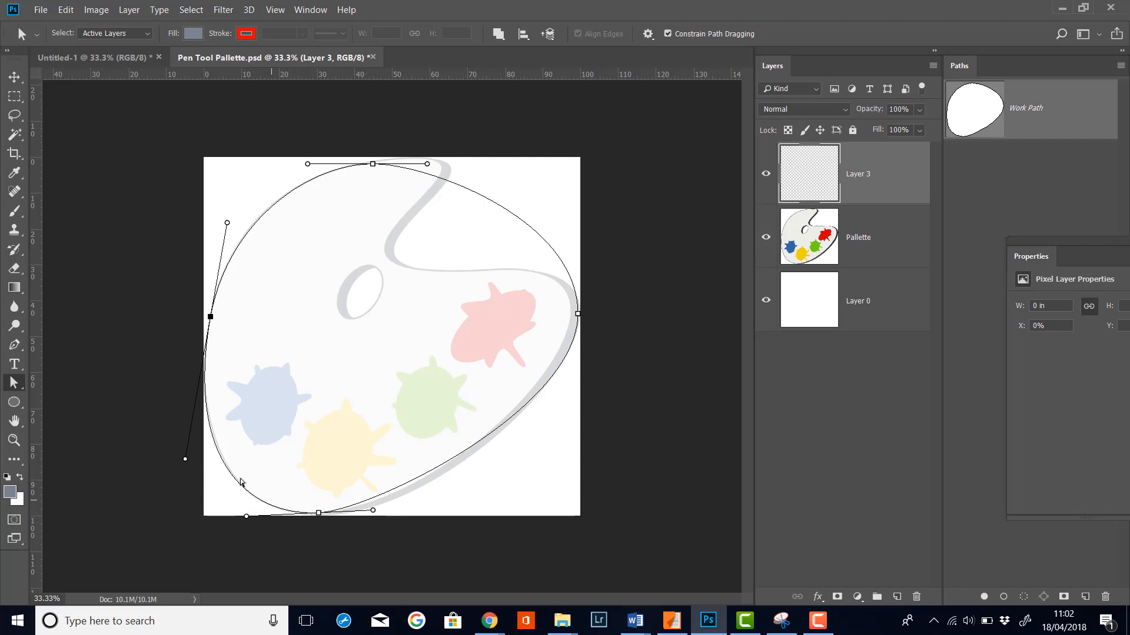
left_click_drag(373, 511, 398, 509)
left_click(320, 513)
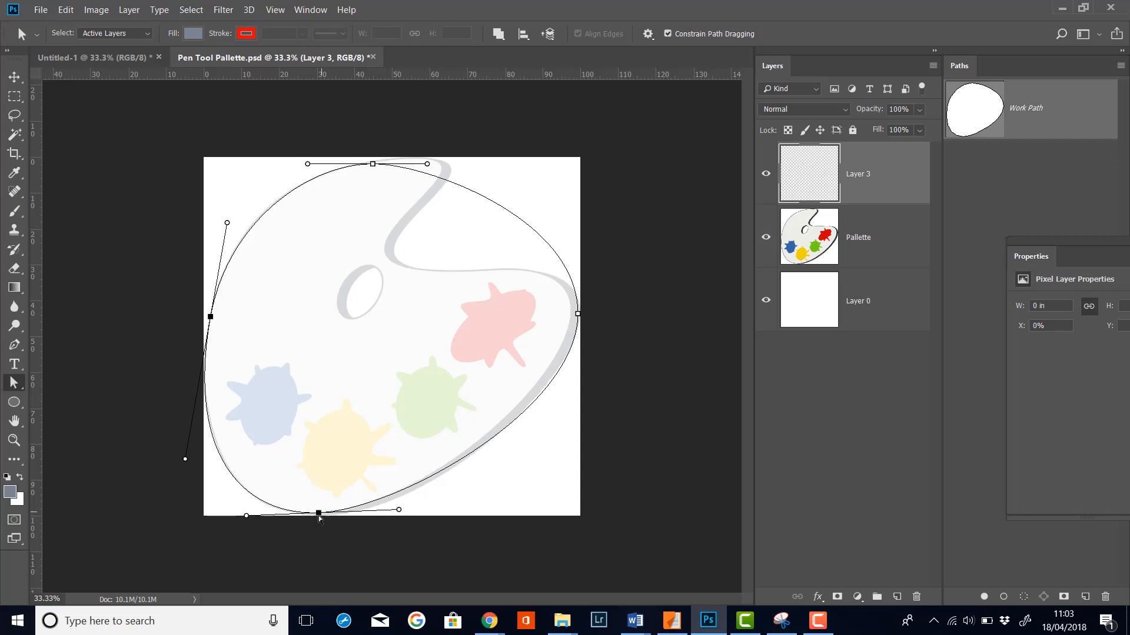
left_click_drag(319, 516, 319, 520)
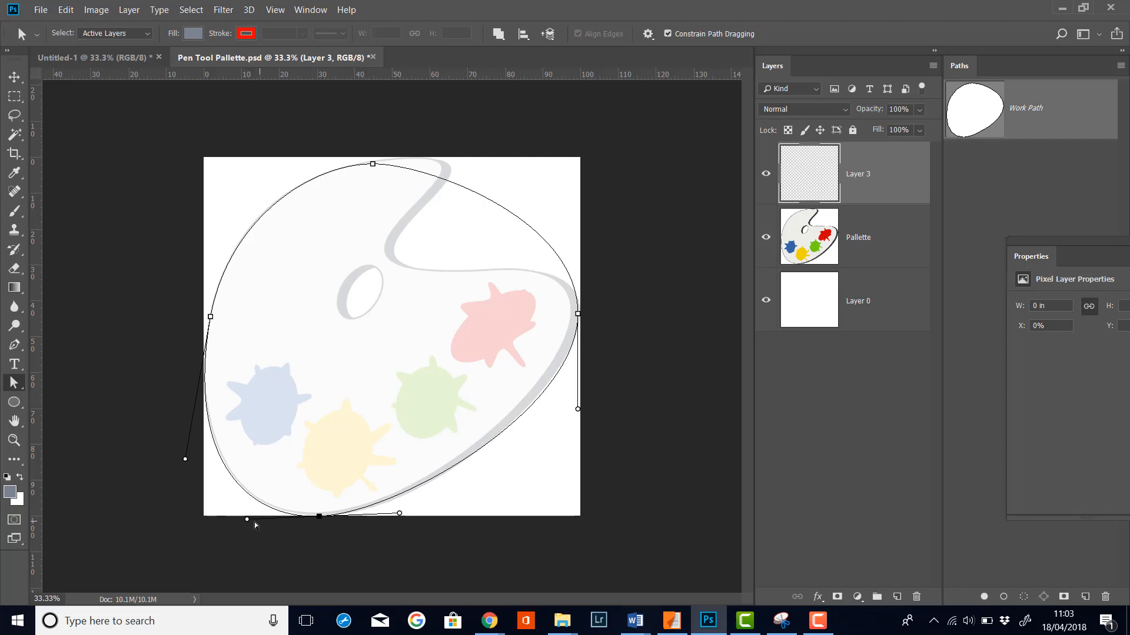
left_click_drag(249, 520, 251, 517)
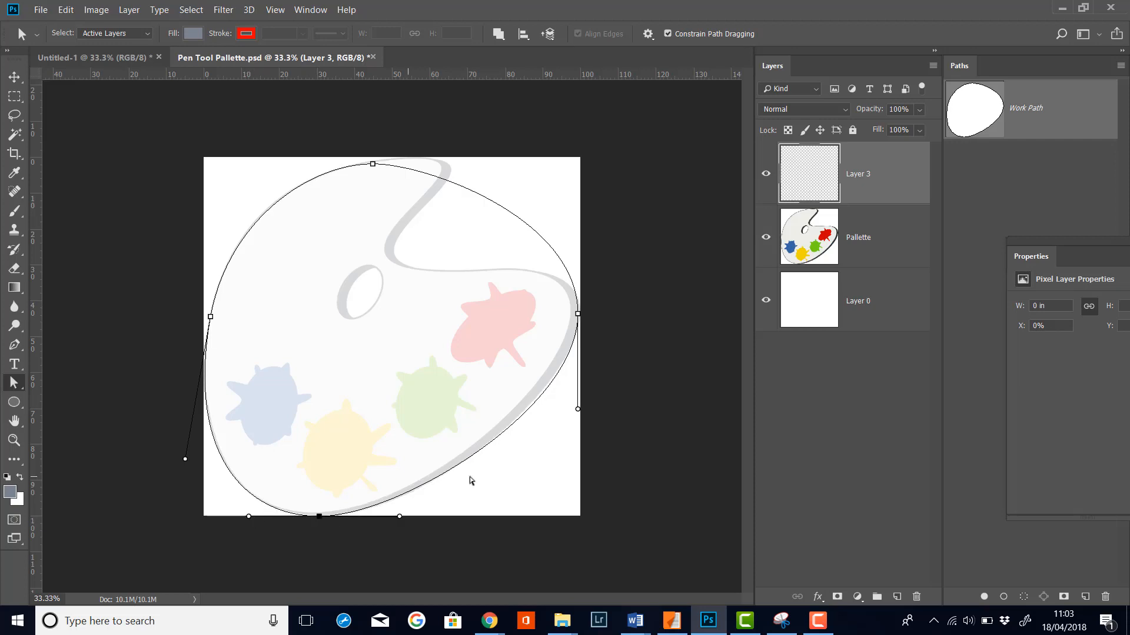
Step: Nudge the right anchor and reshape the top anchor's handles to stretch the top curve towards the upper right
left_click(578, 314)
left_click(577, 315)
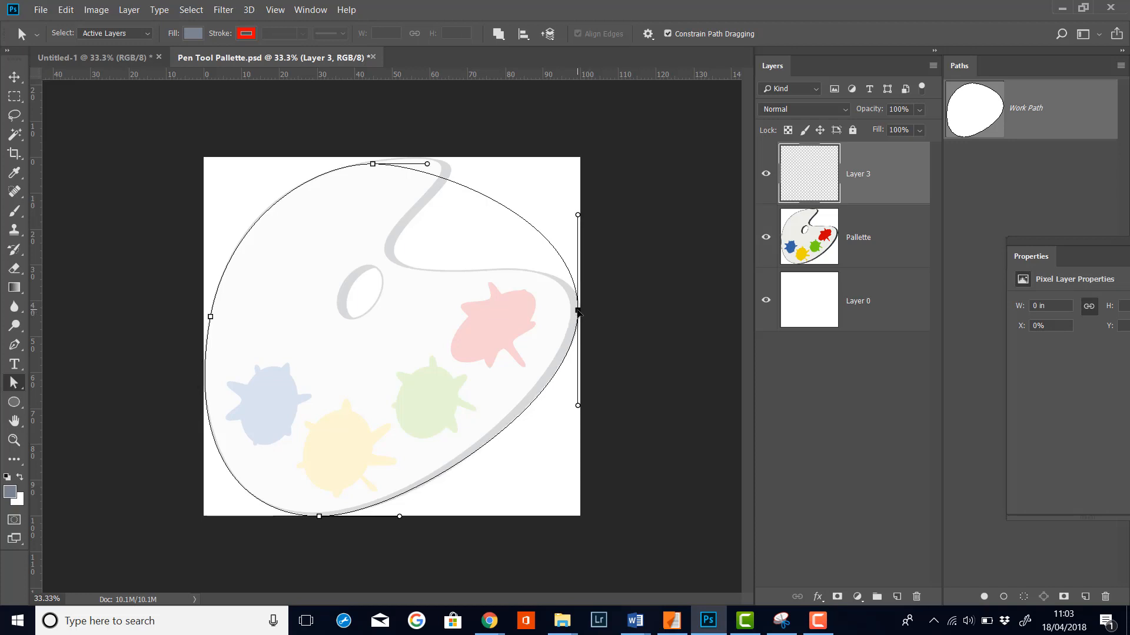
left_click_drag(577, 315, 576, 313)
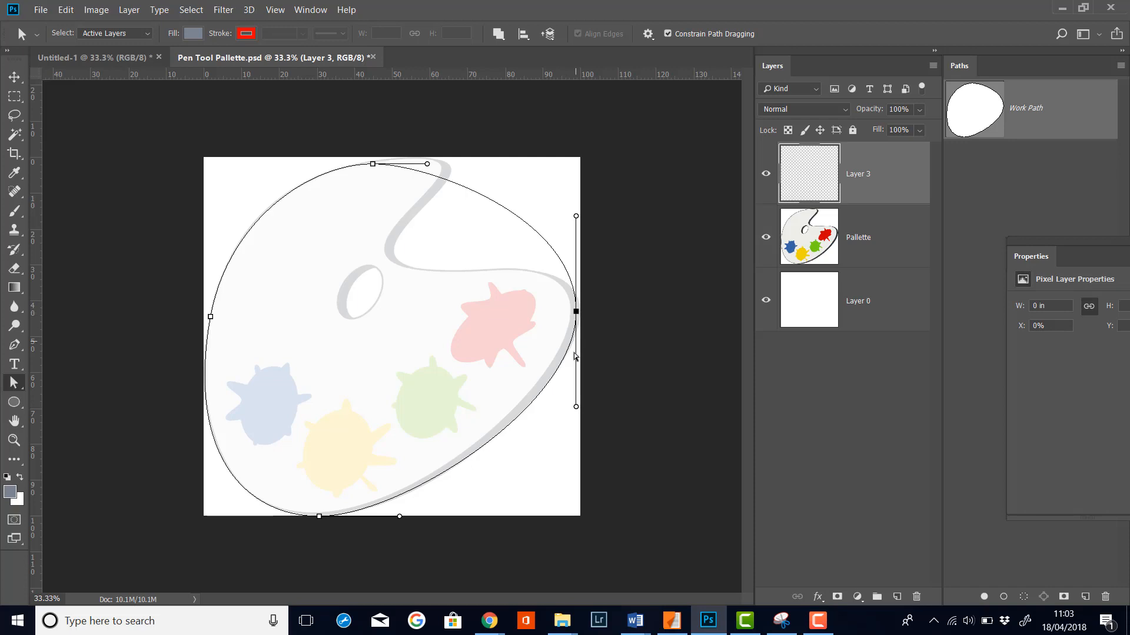
left_click(428, 165)
left_click_drag(428, 164, 300, 163)
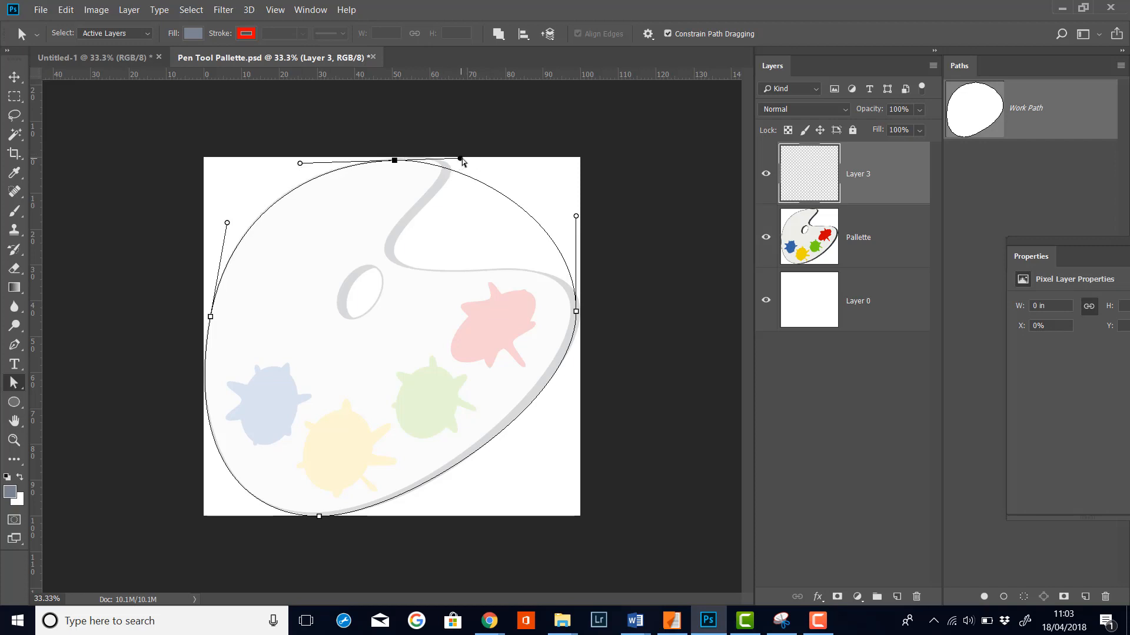
left_click_drag(461, 159, 542, 160)
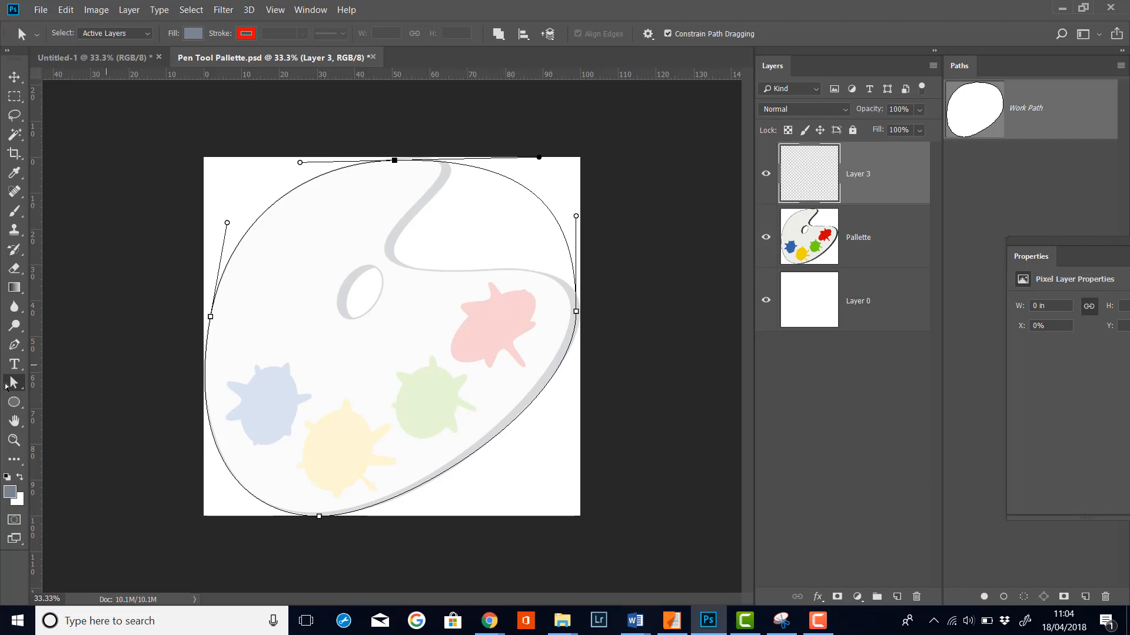
Step: Add an anchor on the upper right curve with the Pen tool, undoing a stray handle drag
left_click(14, 345)
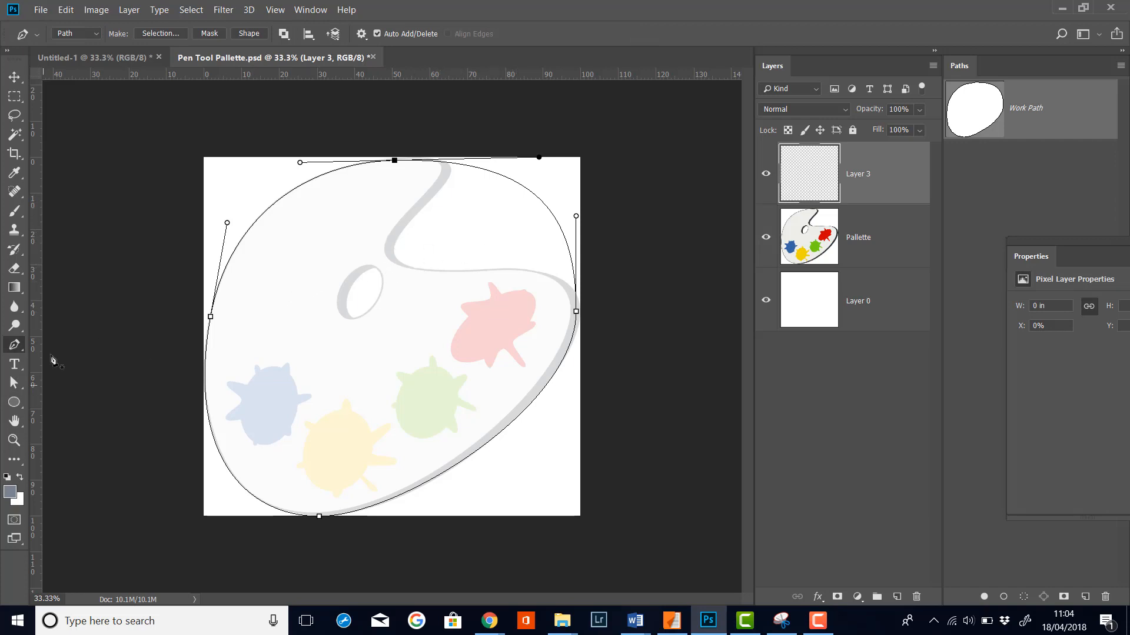
left_click(539, 200)
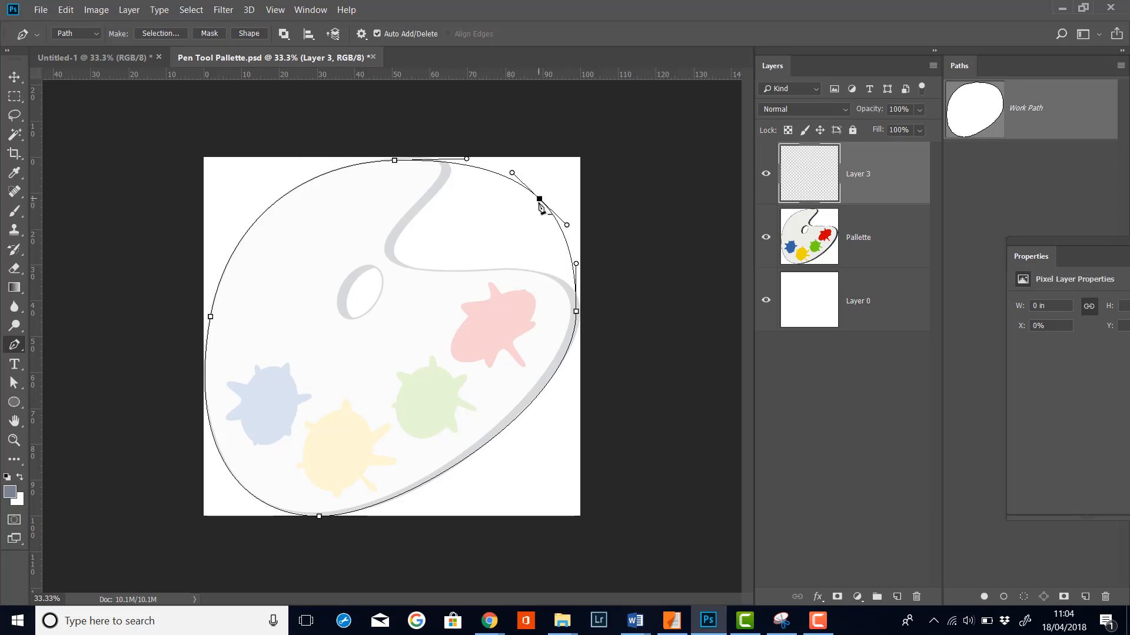
left_click_drag(510, 170, 512, 176)
left_click(66, 10)
left_click(97, 26)
Step: With direct selection, pull the new anchor down into the palette's thumb notch and extend the top anchor's right handle
left_click(14, 383)
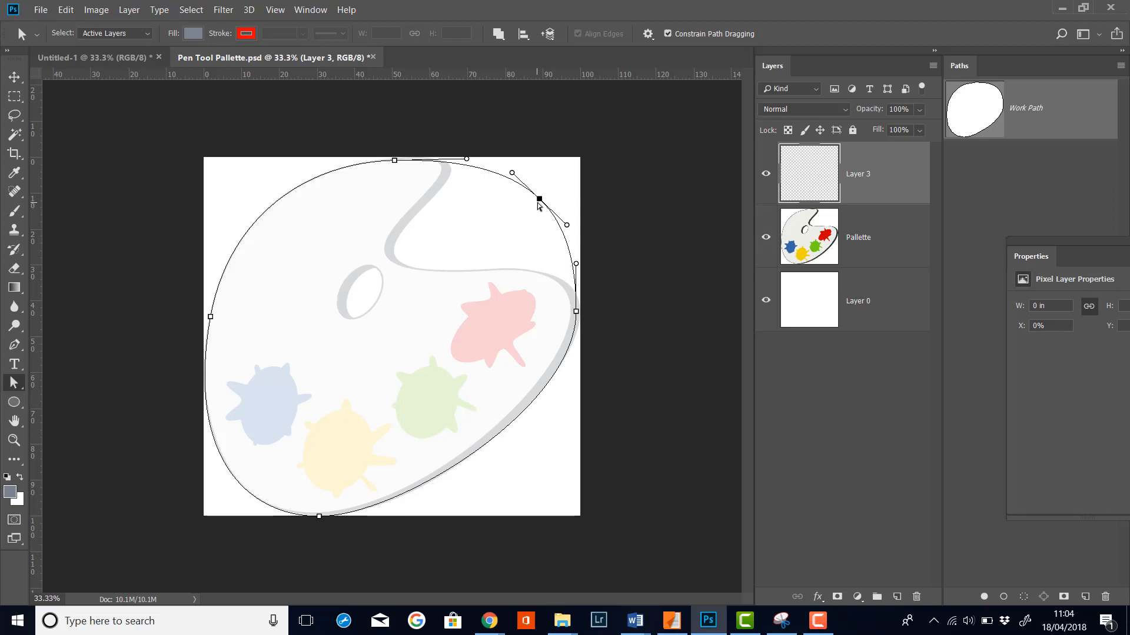
left_click_drag(539, 200, 238, 273)
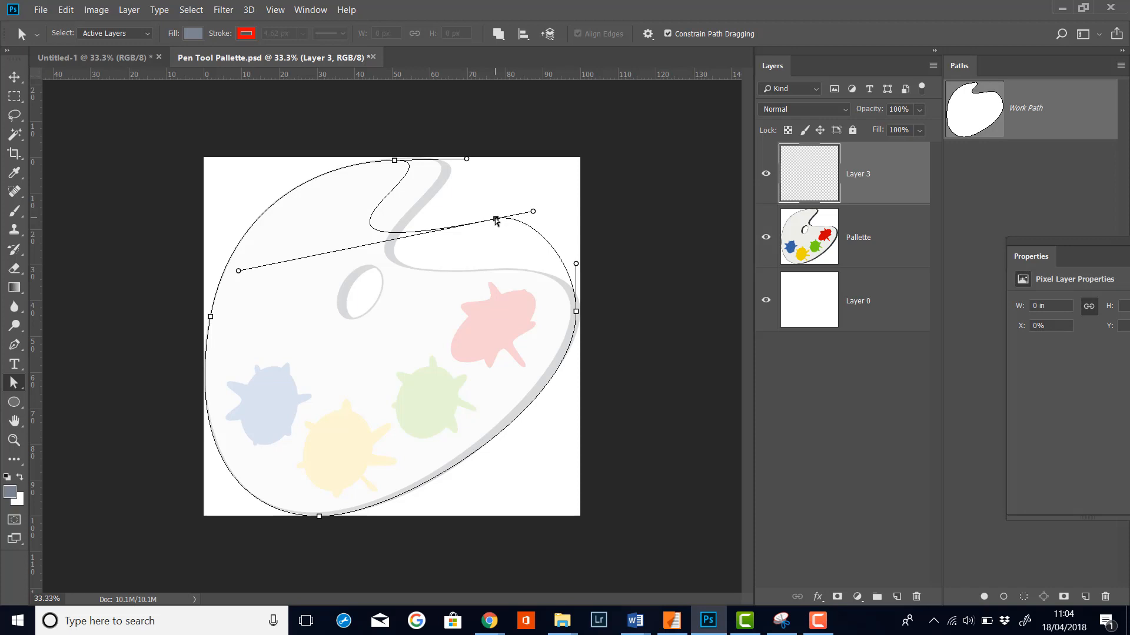
left_click_drag(496, 219, 523, 265)
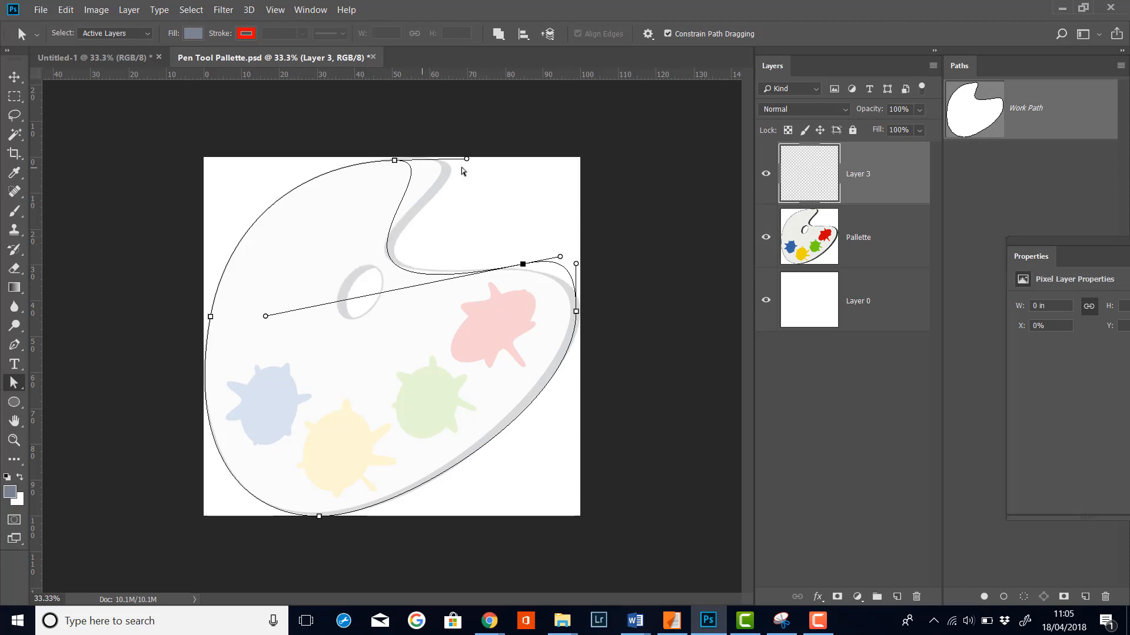
left_click_drag(467, 159, 566, 139)
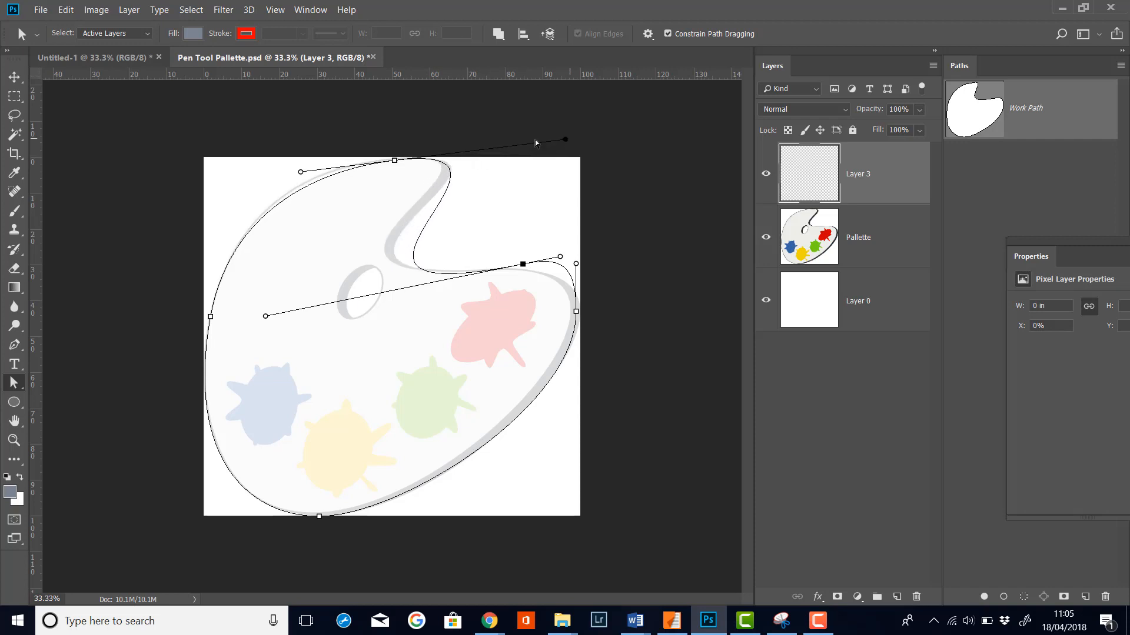
Step: Refine the top anchor's handles and the notch anchor's position and handle to trace the thumb notch
left_click(301, 173)
left_click_drag(302, 172, 303, 163)
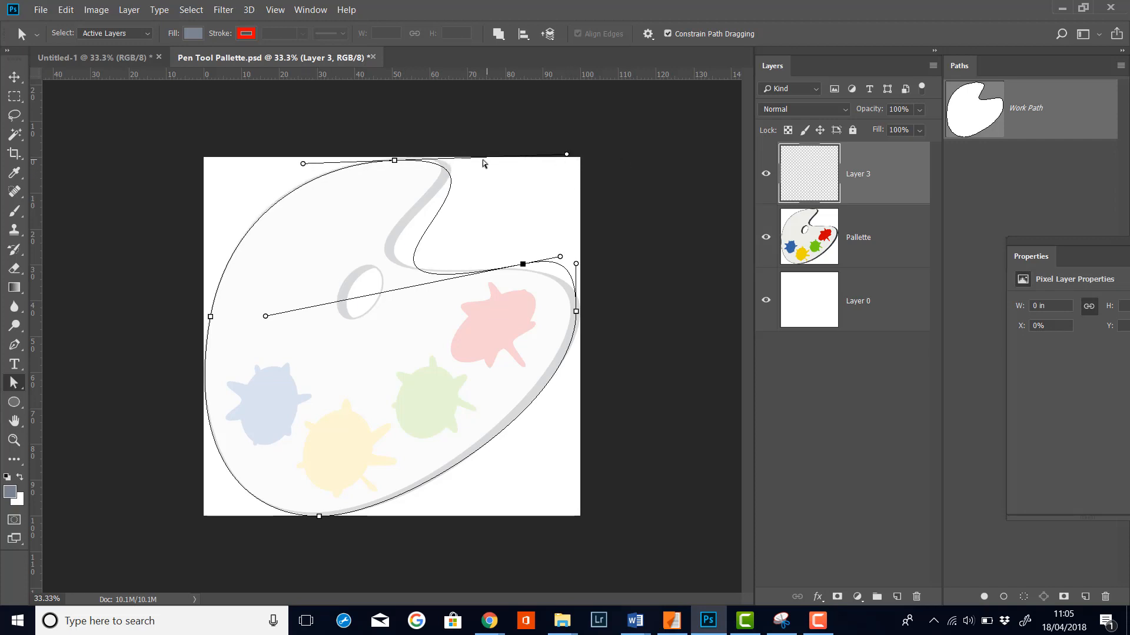
left_click_drag(566, 154, 585, 151)
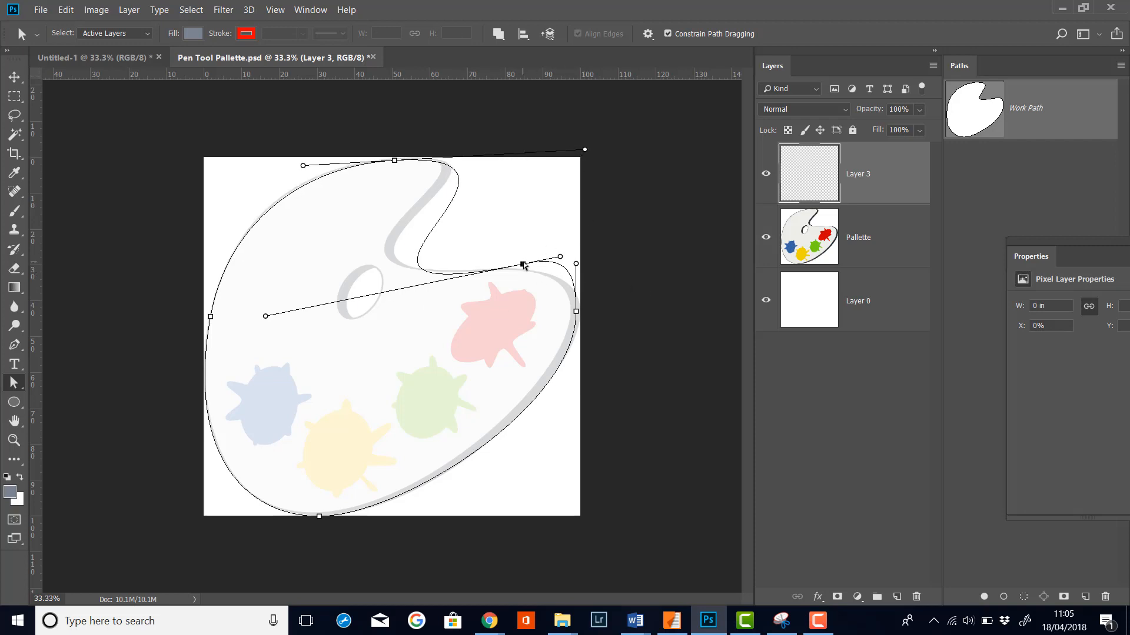
left_click_drag(521, 265, 490, 252)
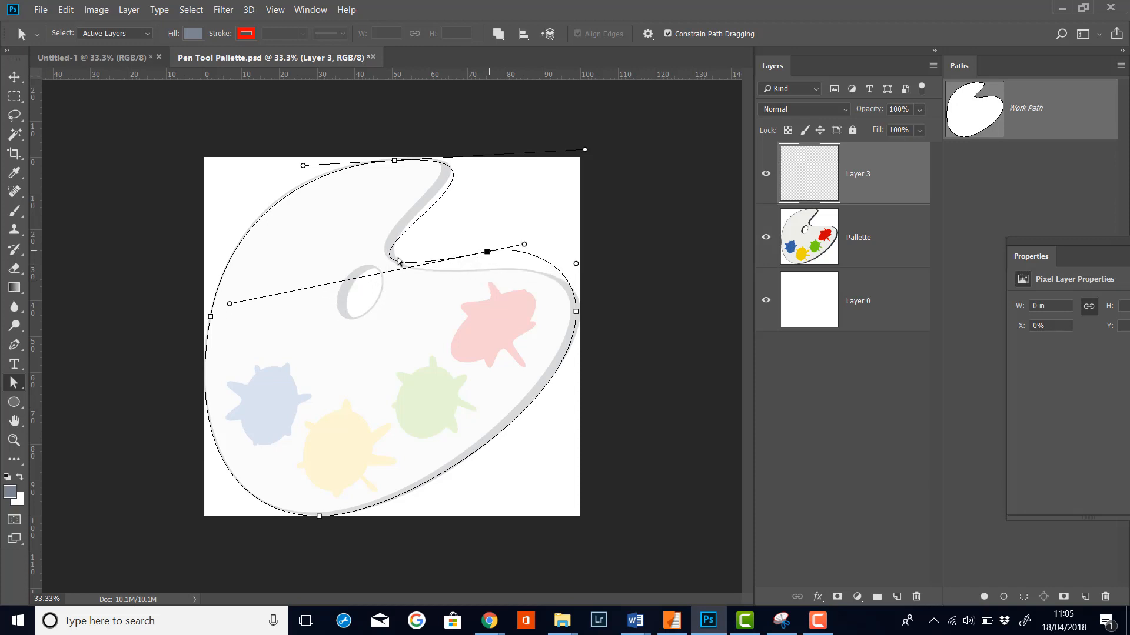
mouse_move(229, 304)
left_mouse_down()
mouse_move(264, 297)
mouse_move(244, 299)
left_mouse_up()
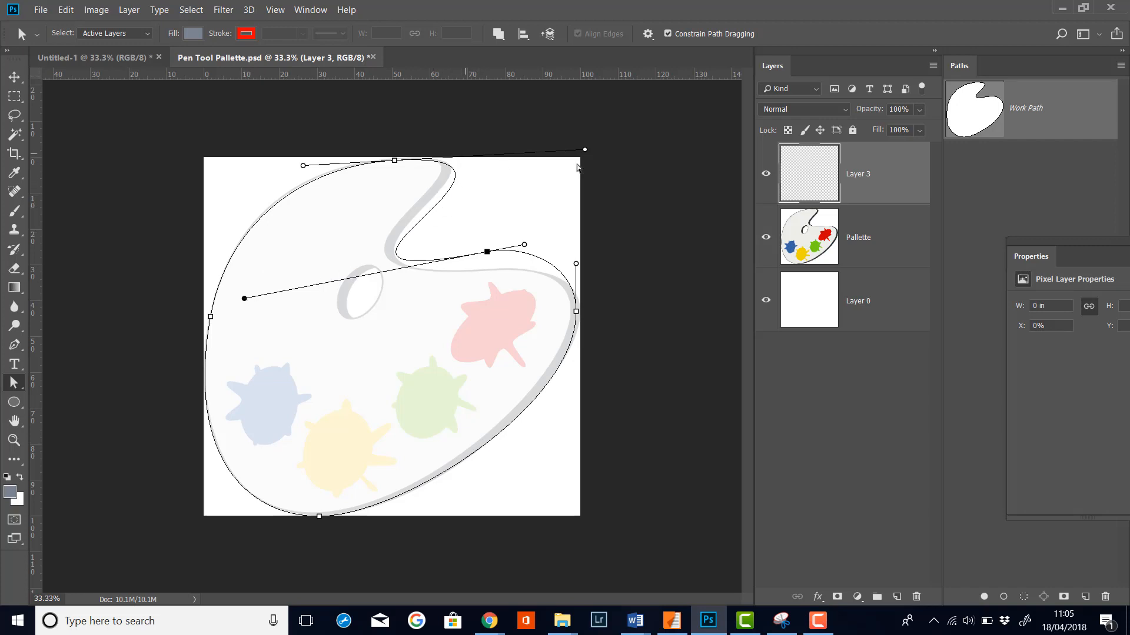
left_click_drag(585, 152, 575, 148)
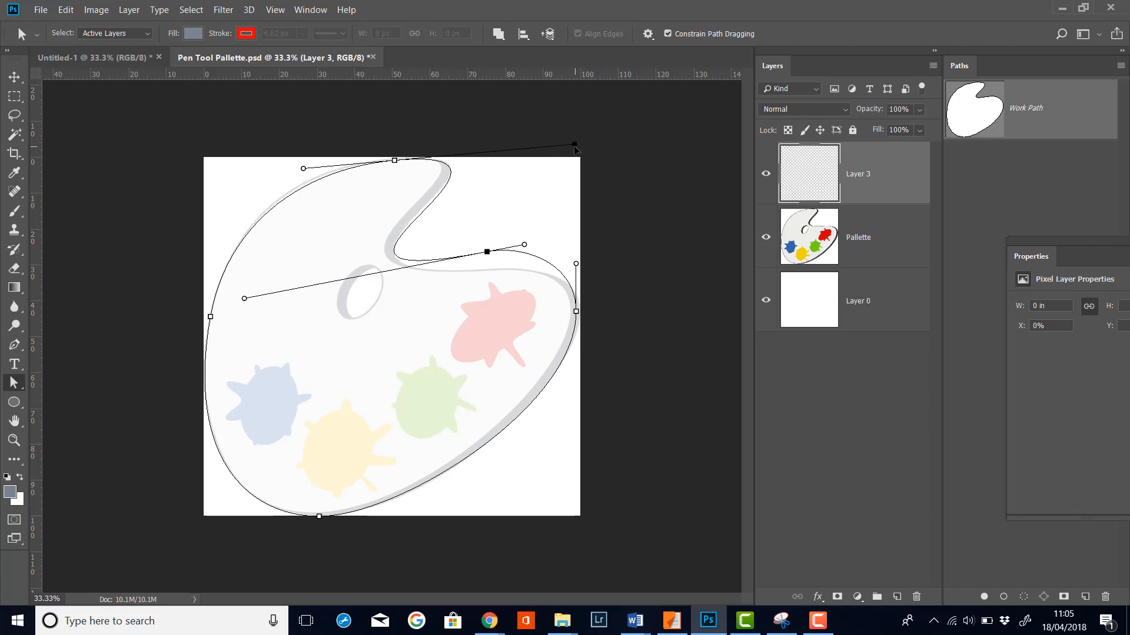
Step: Move the top anchor slightly right and adjust its left handle to follow the palette's upper edge
left_click(304, 168)
left_click_drag(305, 170, 305, 166)
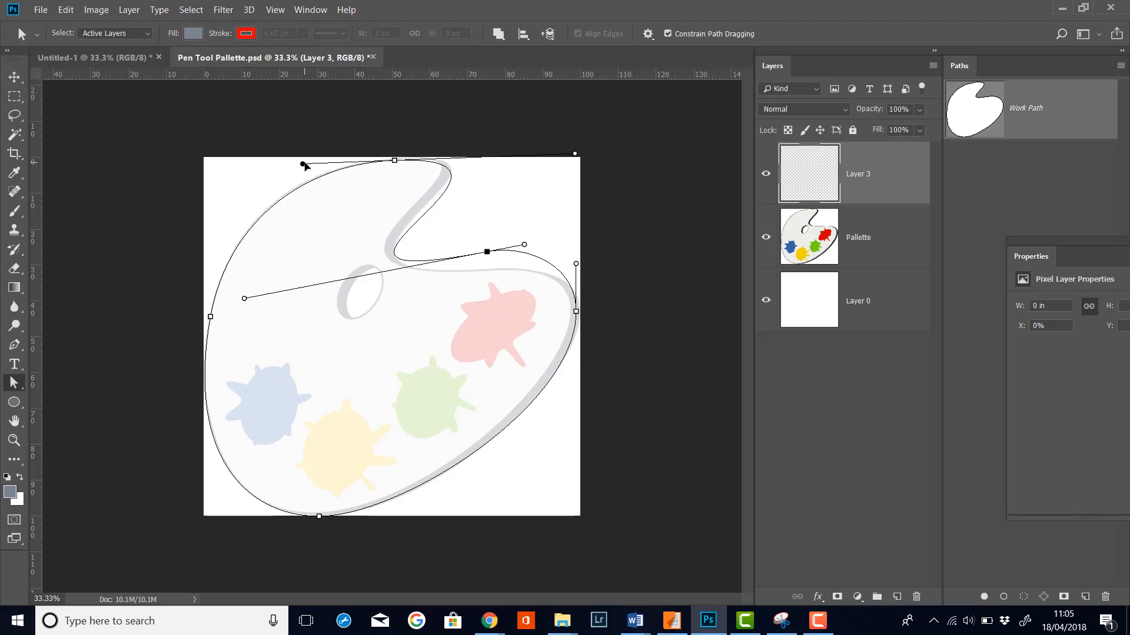
left_click_drag(394, 163, 400, 161)
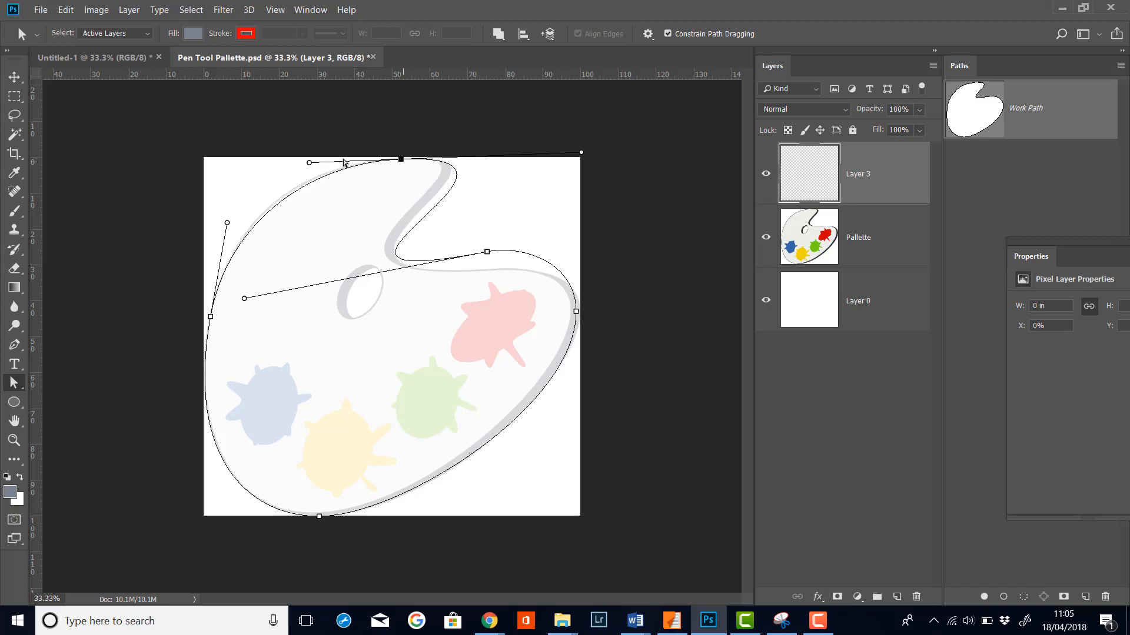
left_click(309, 163)
left_click_drag(313, 164, 306, 163)
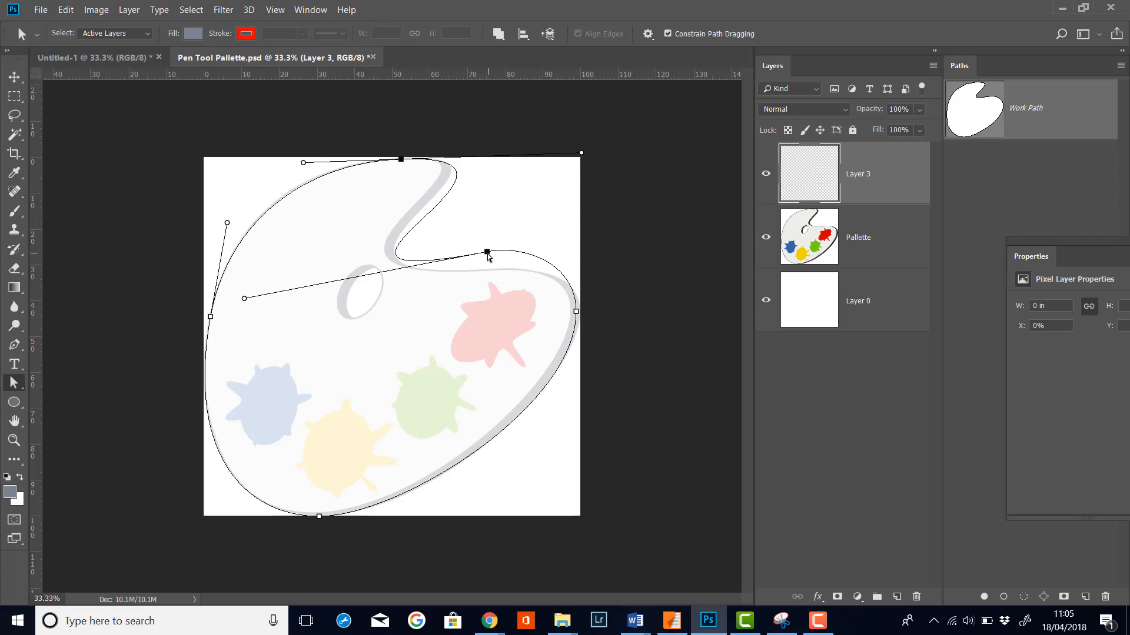
Step: Shorten the top anchor's right handle and reposition the notch anchor and its left handle along the notch's lower edge
left_click_drag(487, 253, 476, 252)
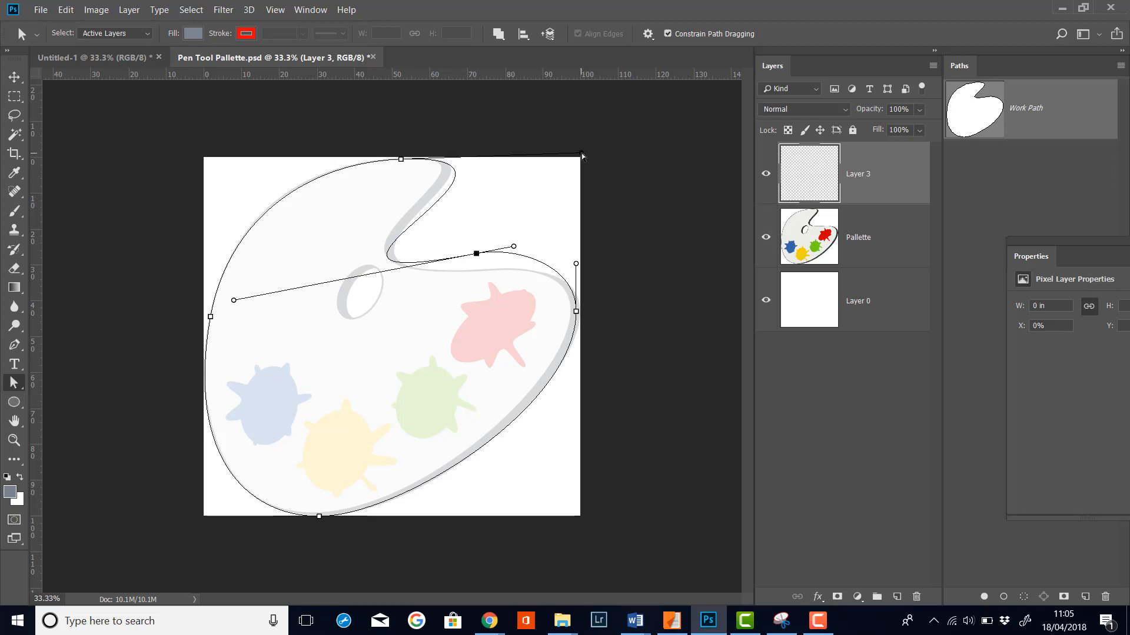
left_click_drag(581, 153, 560, 157)
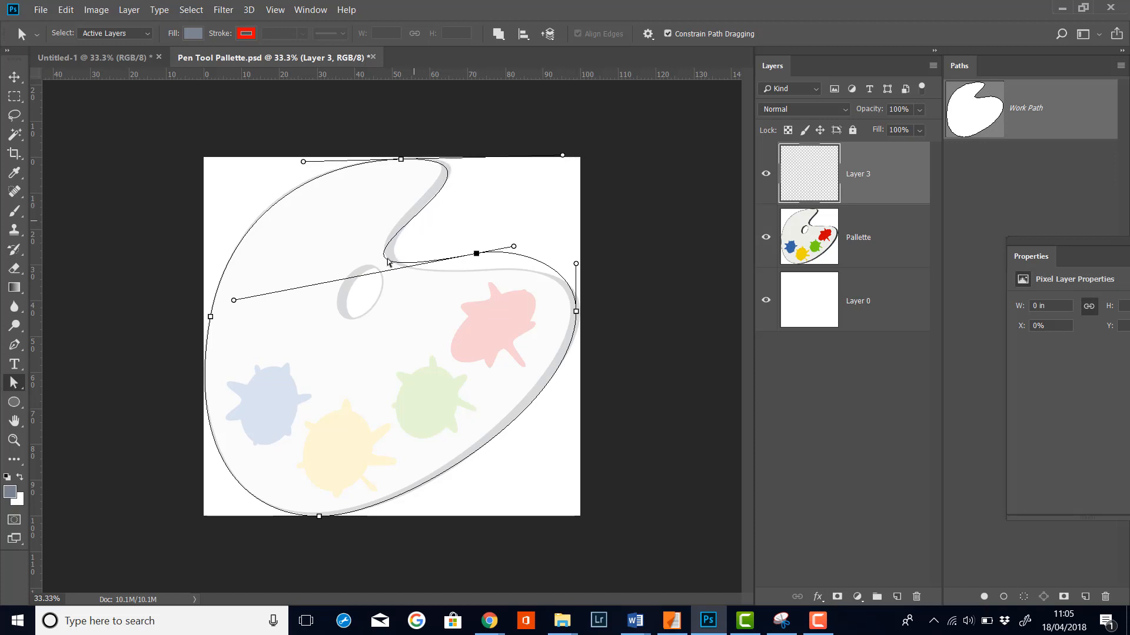
left_click_drag(234, 300, 256, 278)
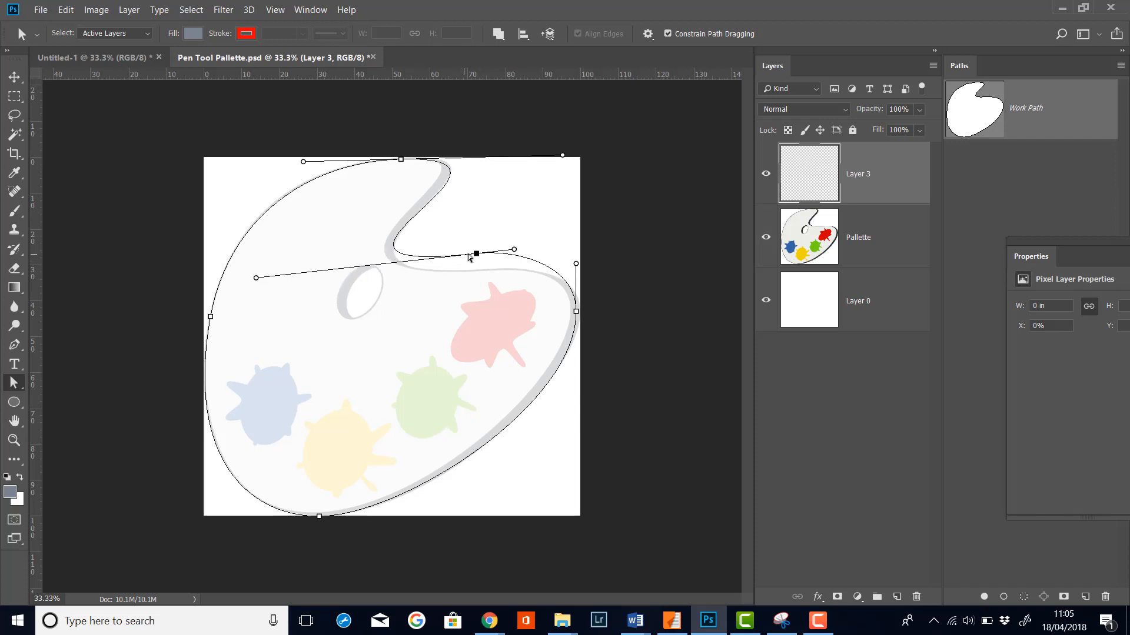
mouse_move(471, 255)
left_mouse_down()
mouse_move(474, 266)
mouse_move(513, 265)
mouse_move(474, 273)
left_mouse_up()
left_click_drag(473, 271, 475, 272)
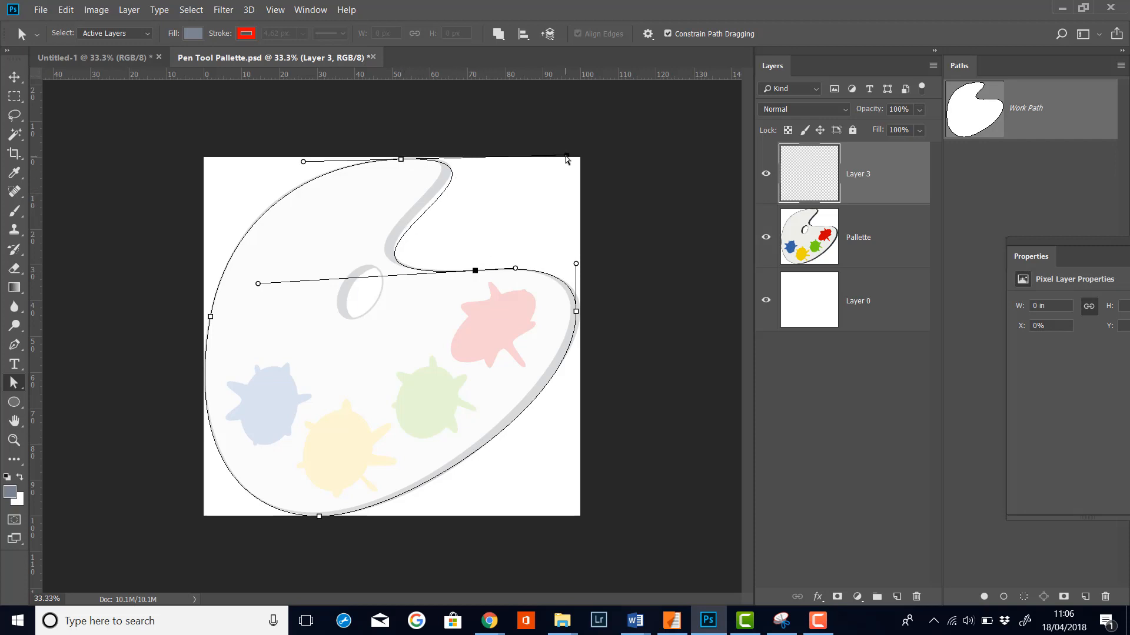
Step: Extend the top anchor's right handle upward and adjust the right anchor's upper handle
left_click_drag(567, 156, 564, 140)
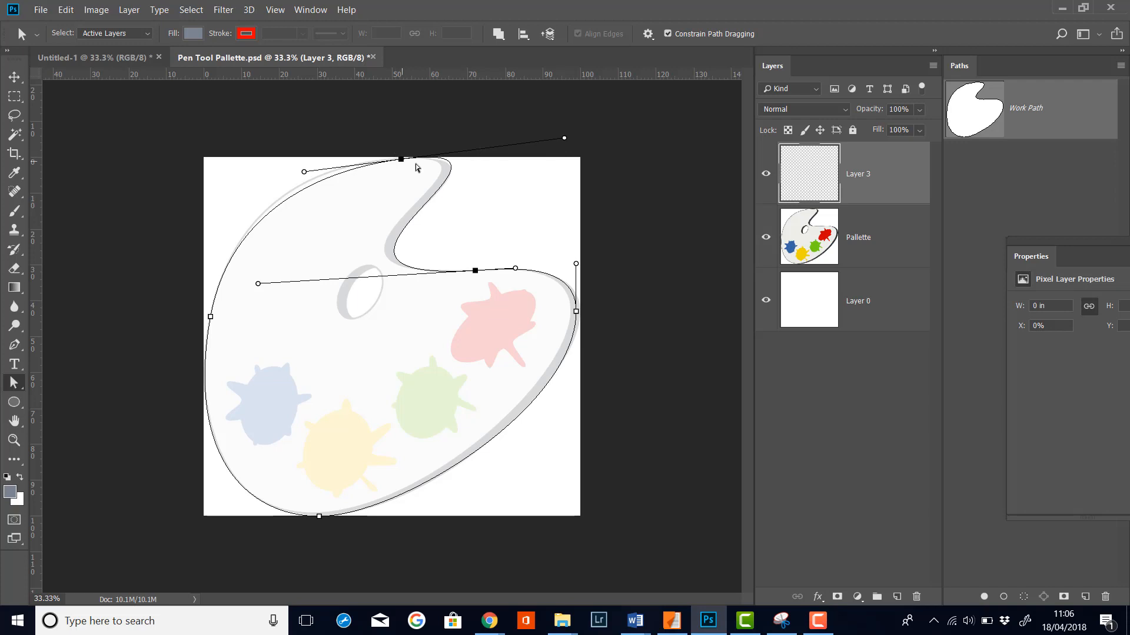
left_click(576, 264)
left_click(578, 260)
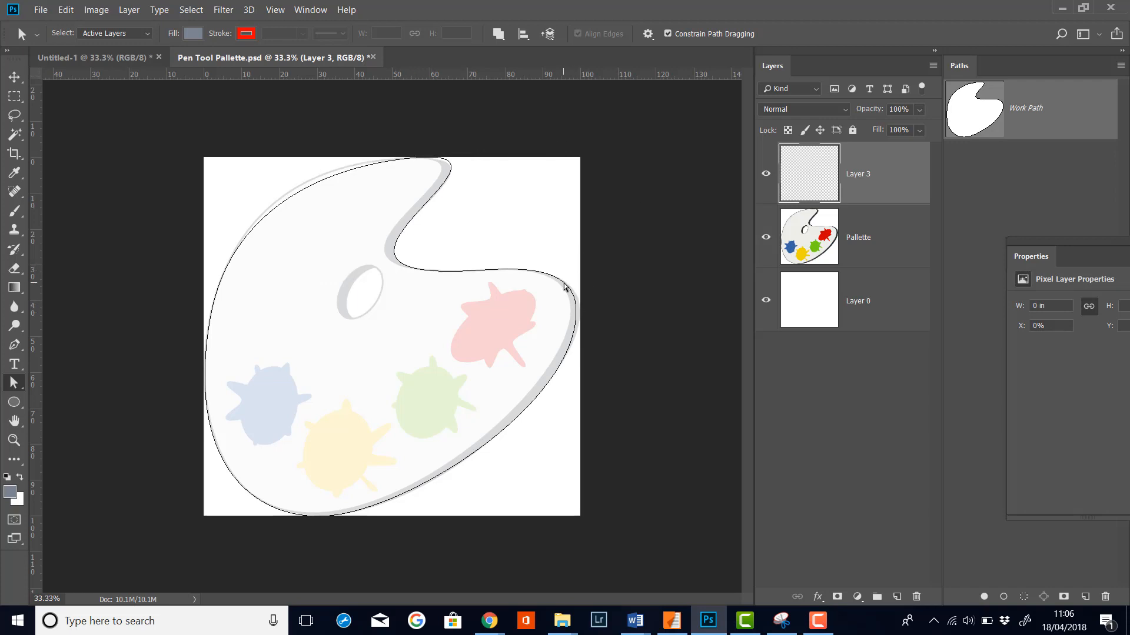
left_click(564, 287)
left_click(579, 261)
left_click(561, 283)
mouse_move(579, 263)
left_mouse_down()
mouse_move(591, 259)
mouse_move(580, 261)
left_mouse_up()
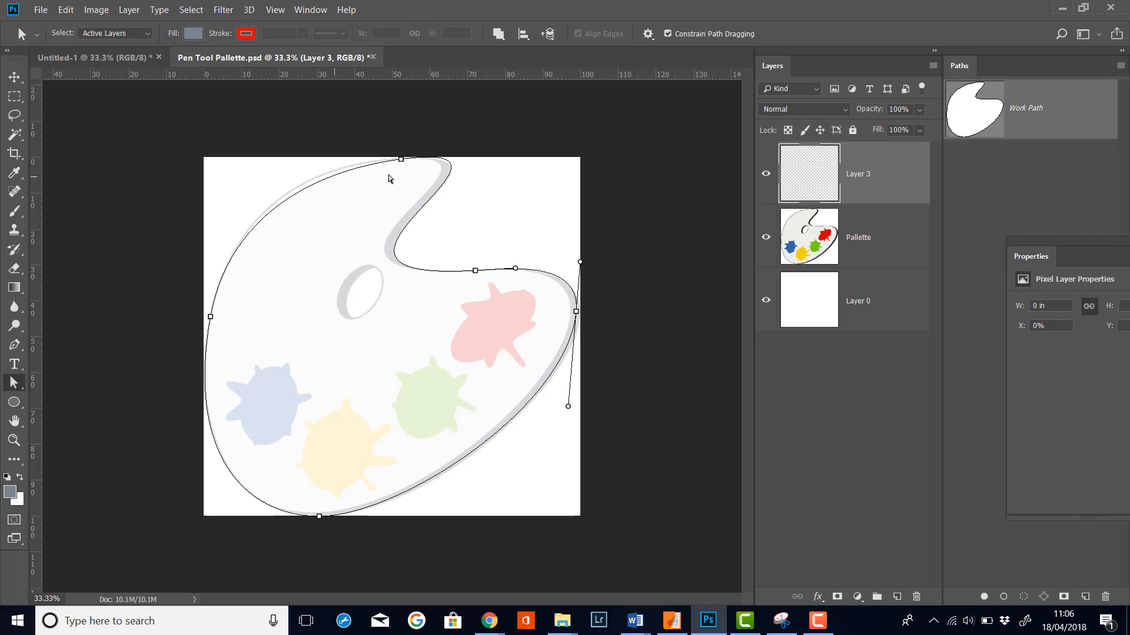
Step: Flatten the top anchor's left handle and fine-tune the notch anchor's position and handles
left_click(400, 159)
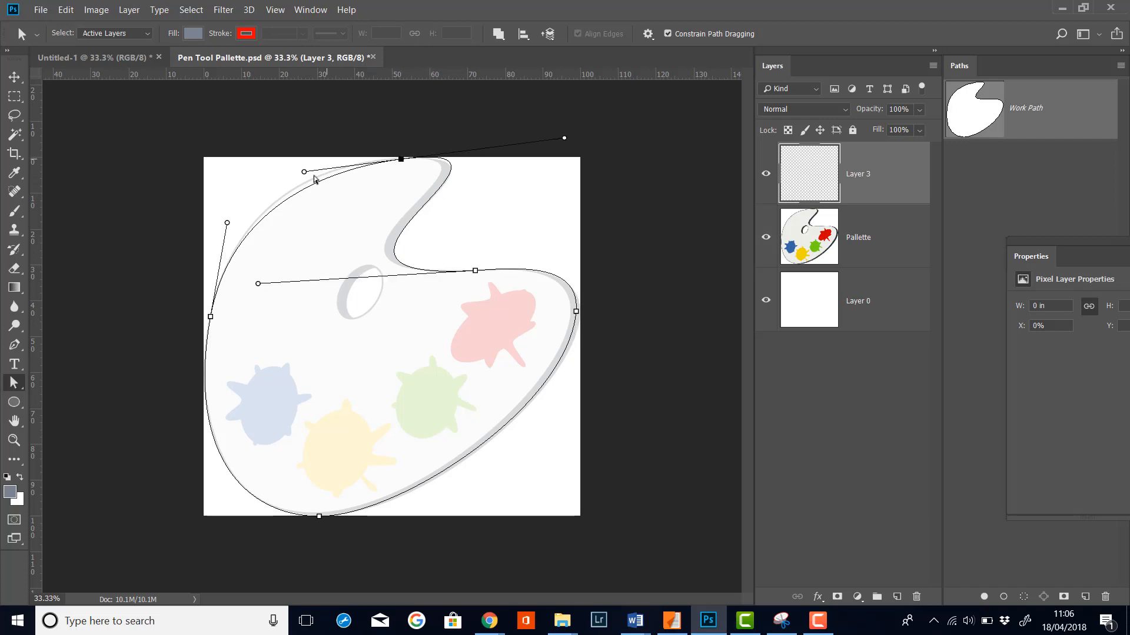
left_click_drag(302, 171, 305, 159)
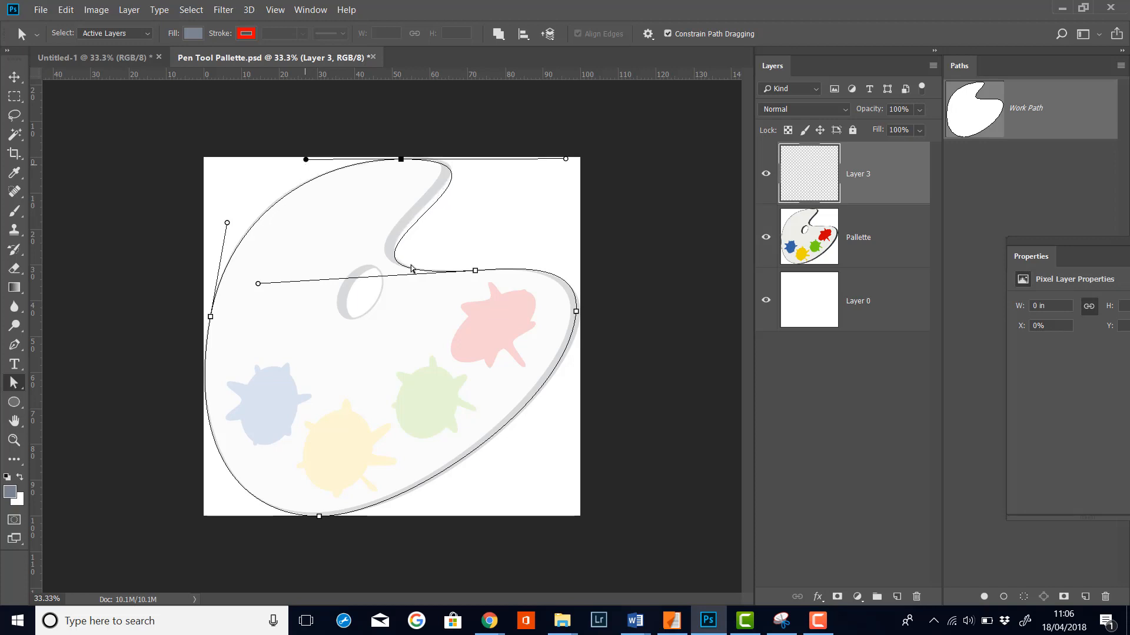
left_click_drag(474, 270, 470, 266)
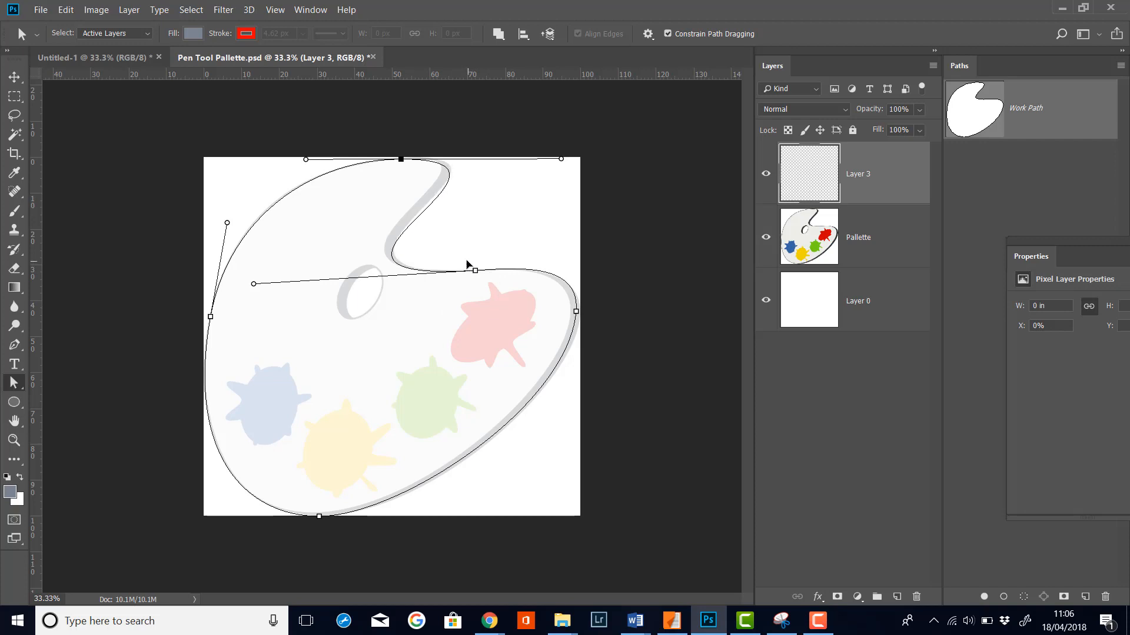
left_click_drag(469, 249, 471, 244)
left_click(256, 284)
left_click_drag(256, 284, 259, 273)
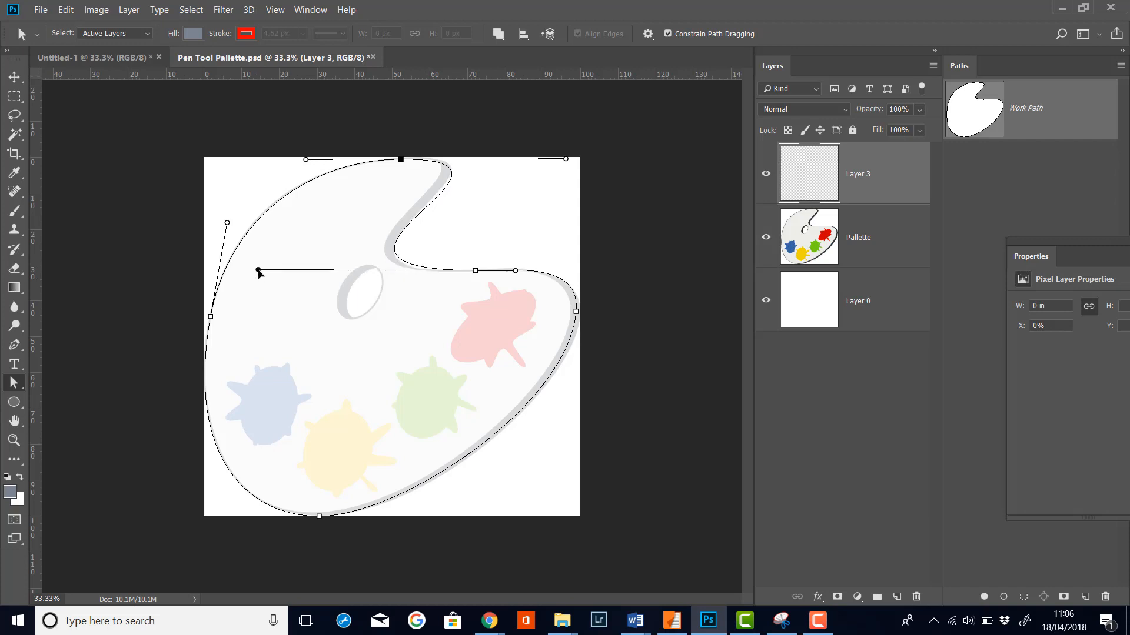
Step: Nudge the right anchor and the top anchor slightly right to hug the palette outline
left_click(576, 312)
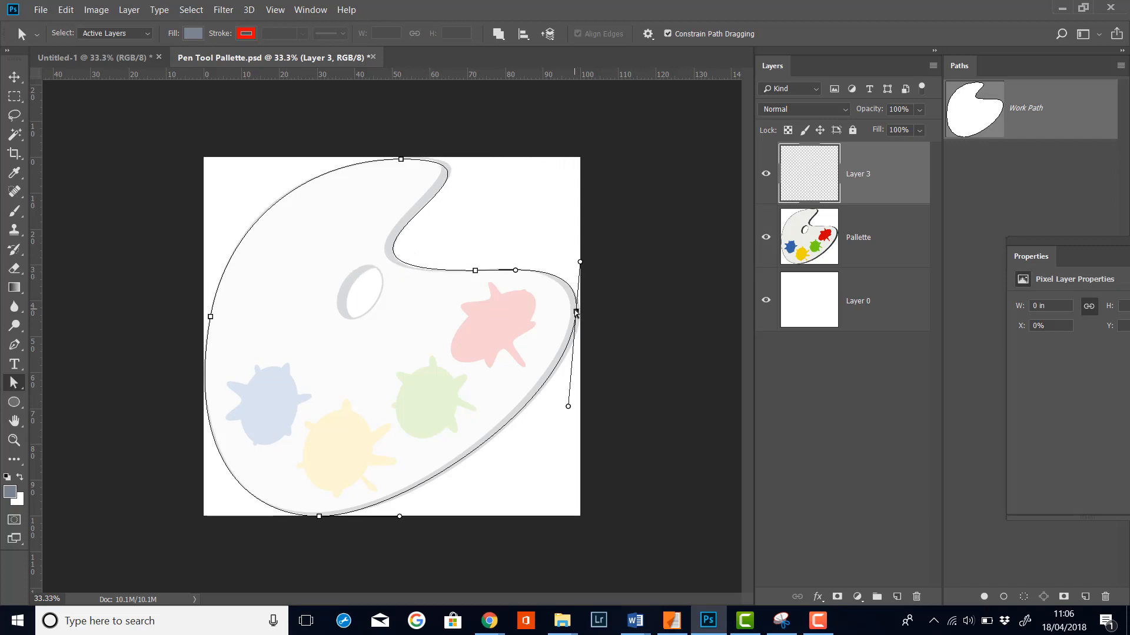
left_click_drag(575, 312, 578, 310)
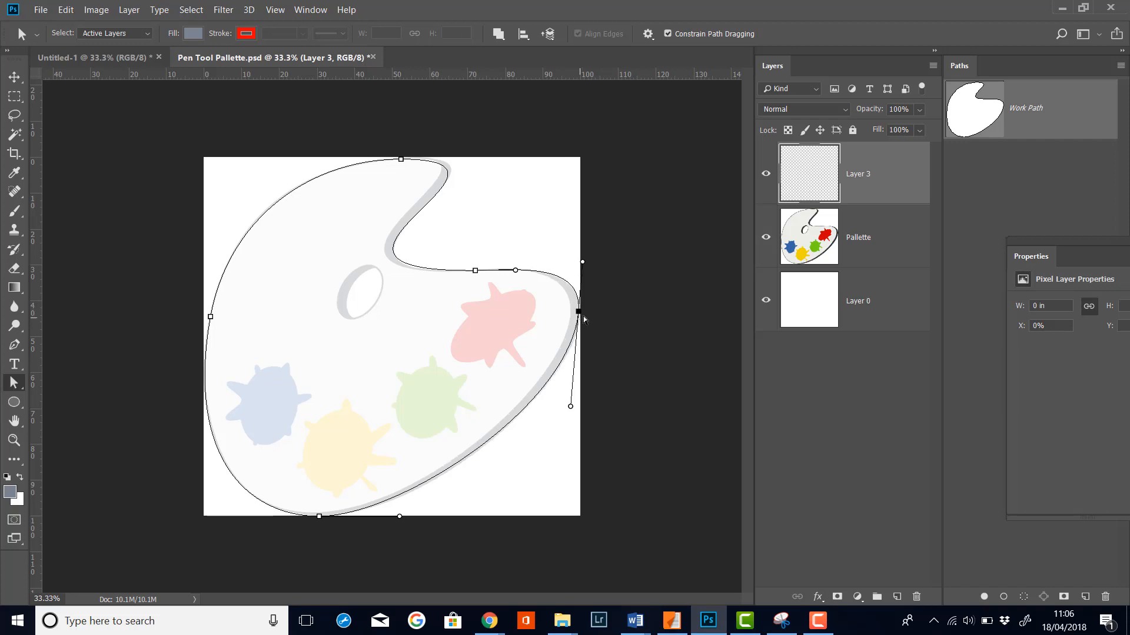
left_click_drag(400, 159, 404, 159)
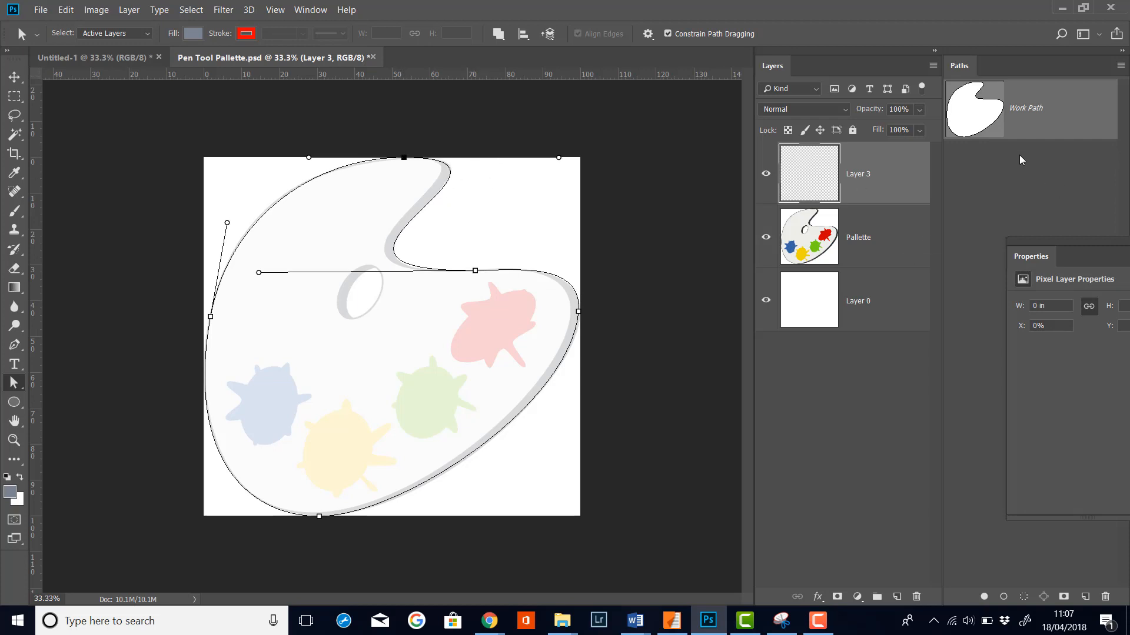
Step: Deselect the work path and hide the Pallette layer to view the traced outline alone
left_click(1022, 186)
left_click(1077, 120)
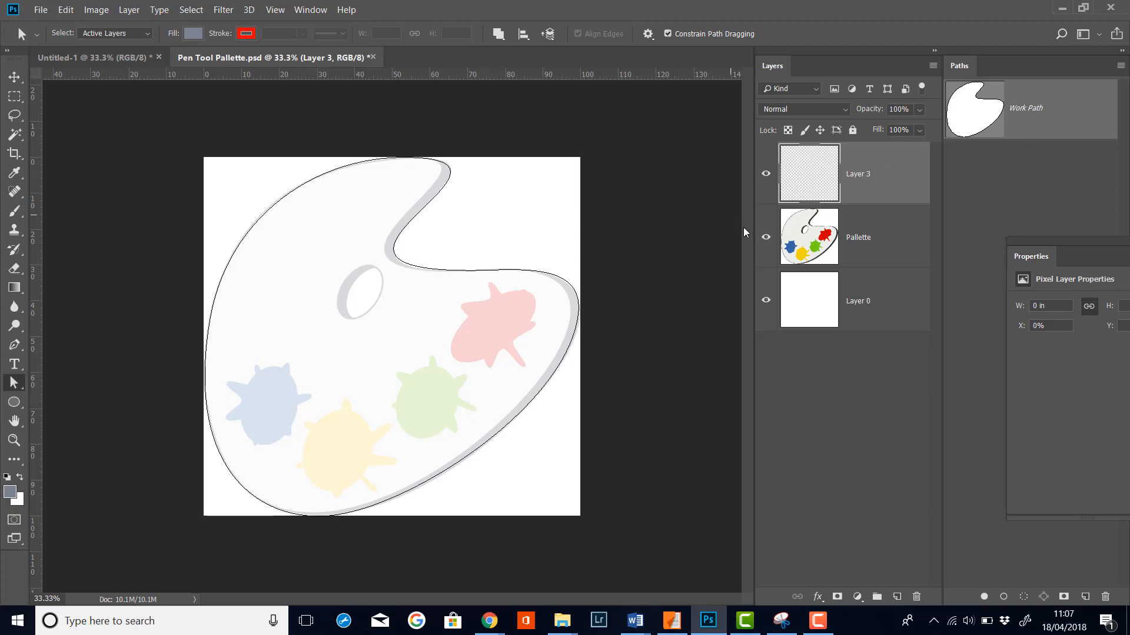
left_click(766, 237)
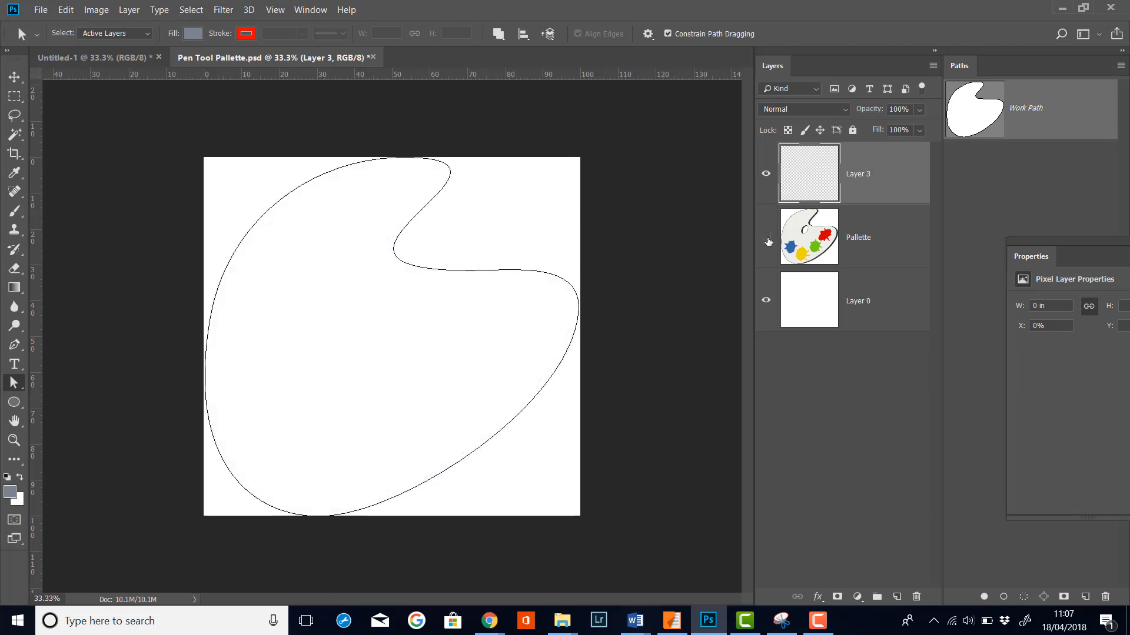